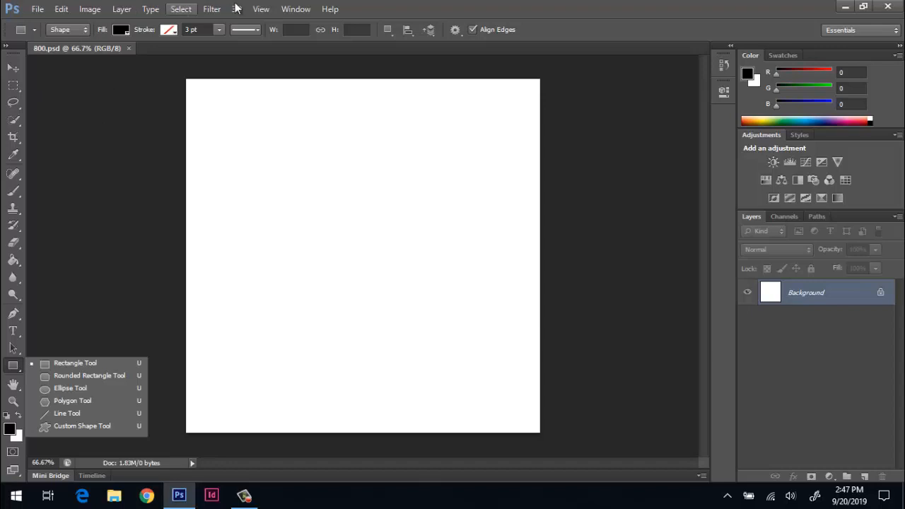
Activate the Rectangle tool and set its drawing mode to Shape
click(78, 364)
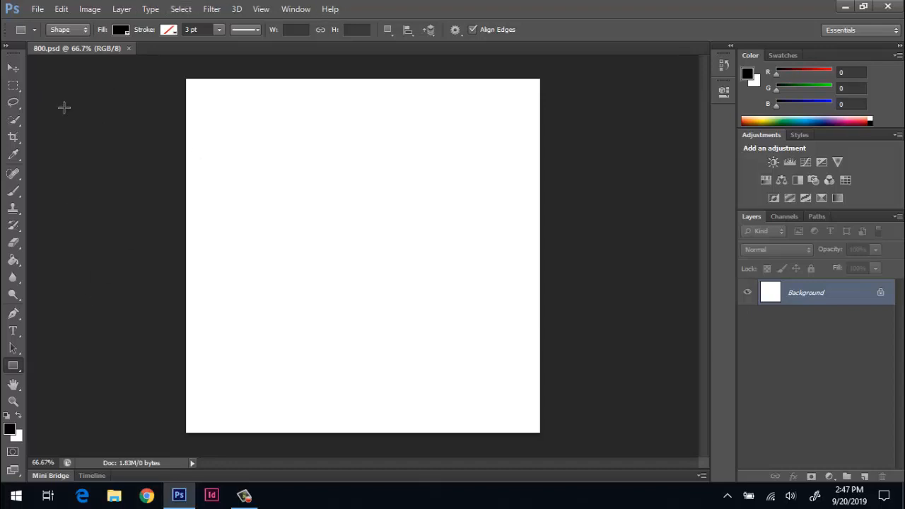
click(60, 28)
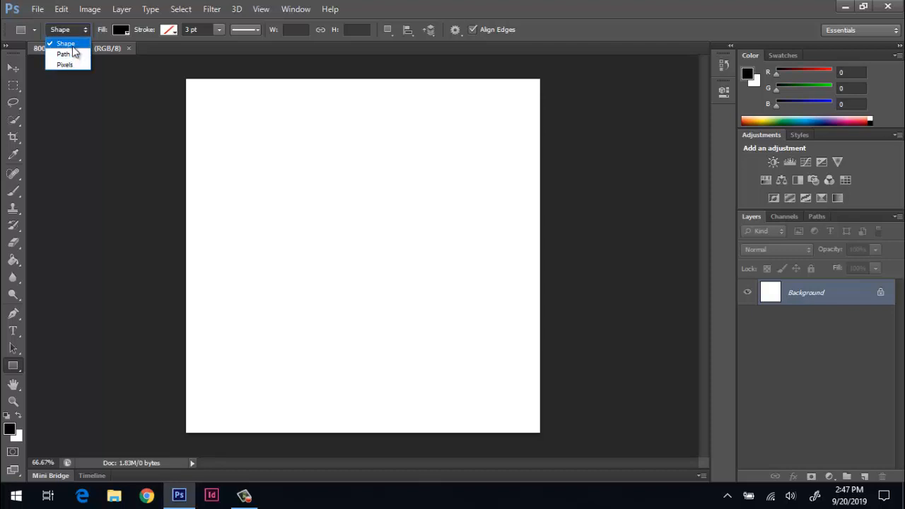
click(72, 46)
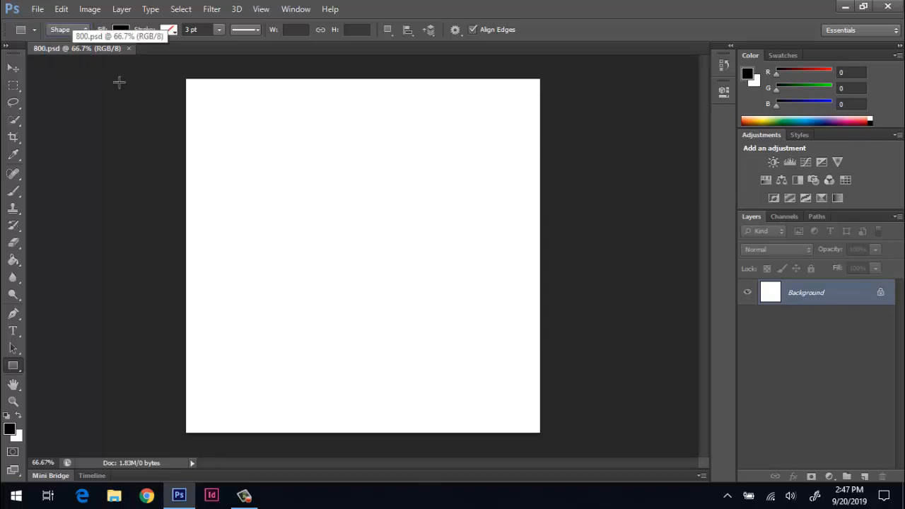
Set the shape fill to a custom bright cyan picked in the Color Picker
click(122, 30)
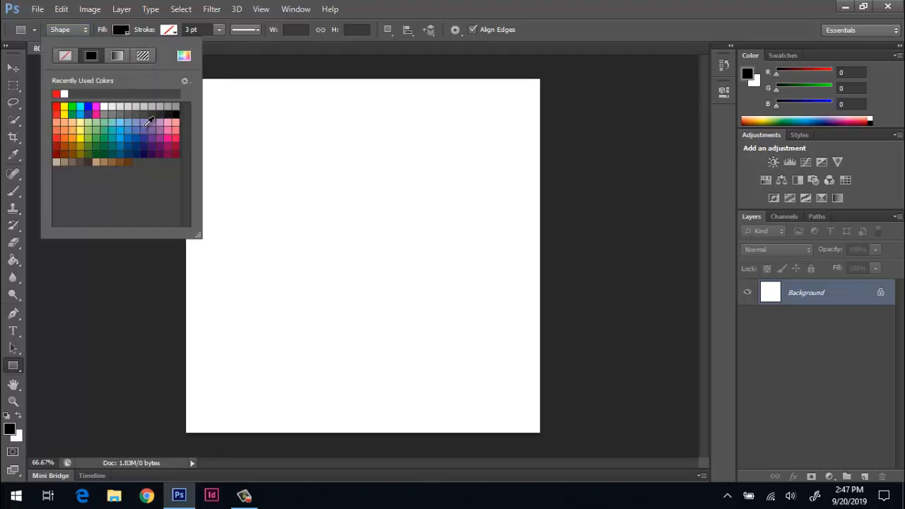
click(184, 57)
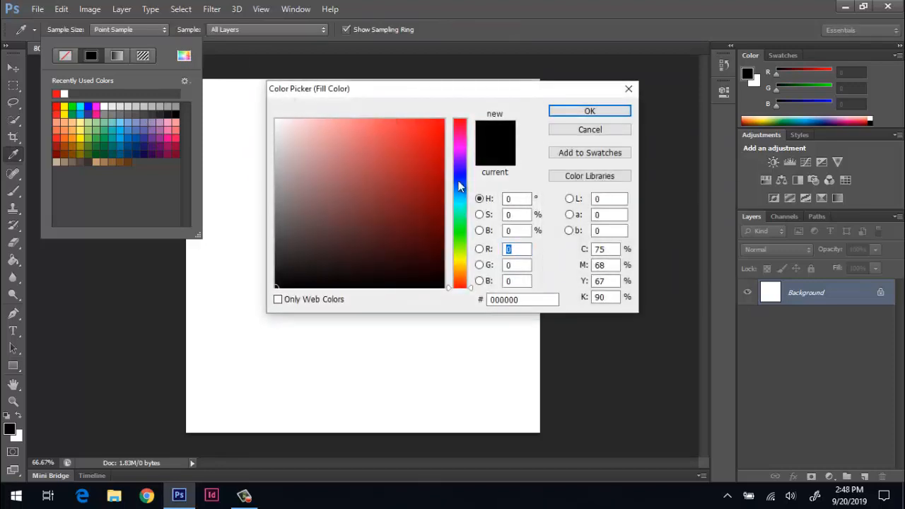
click(459, 201)
click(435, 131)
click(598, 111)
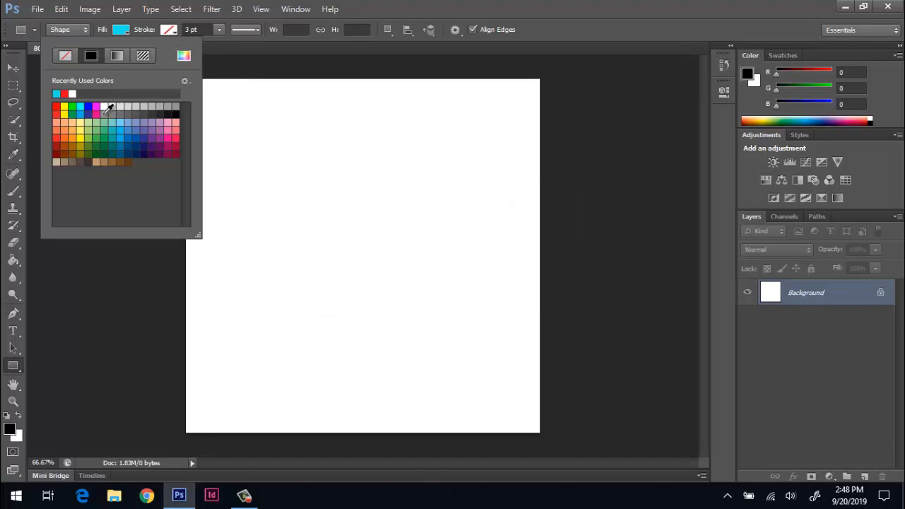
Set the shape fill to a dark blue swatch and the stroke to a light green swatch
click(134, 152)
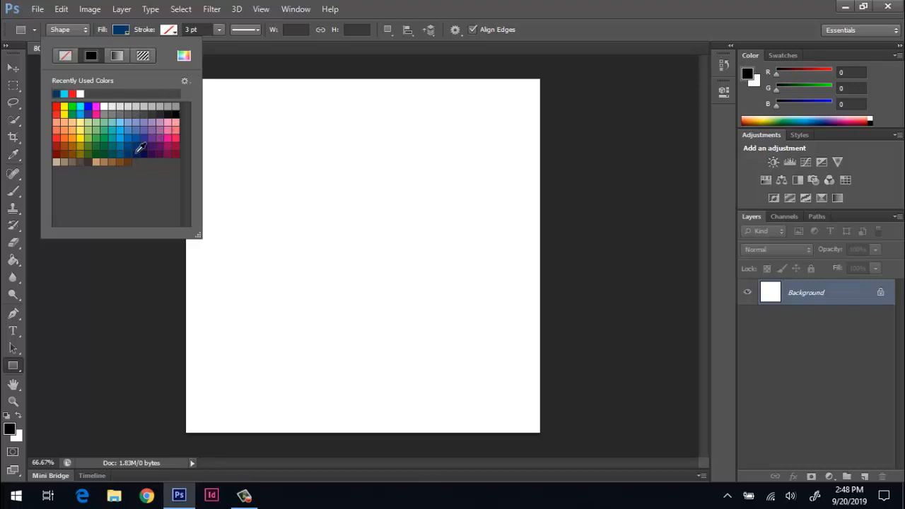
click(170, 31)
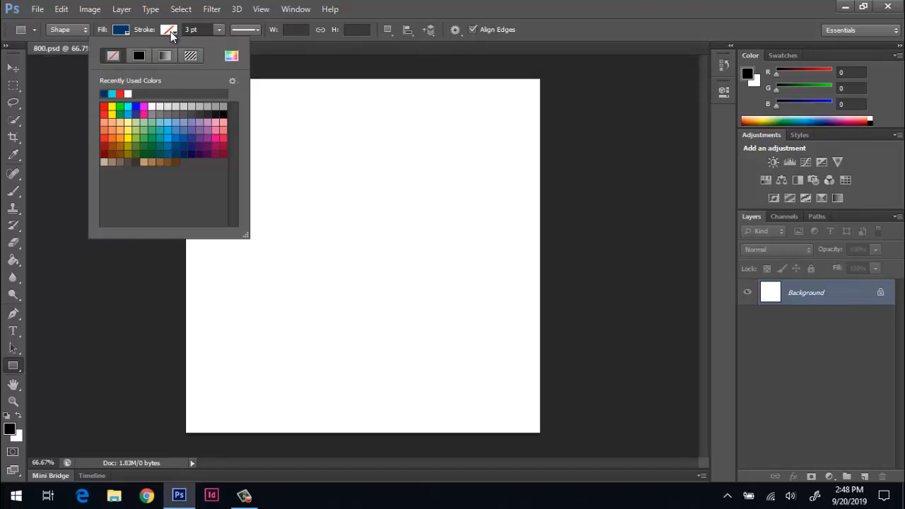
click(135, 138)
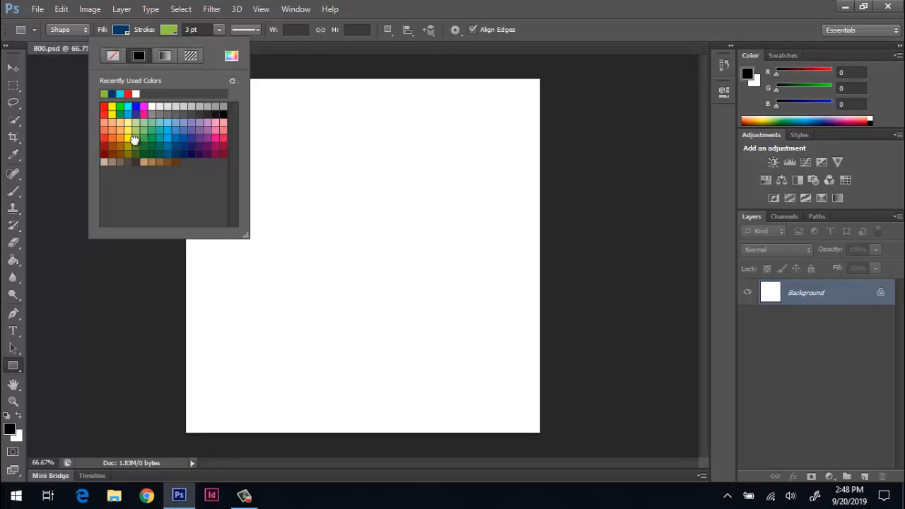
Set the shape stroke width to 15 pt
click(220, 30)
click(220, 30)
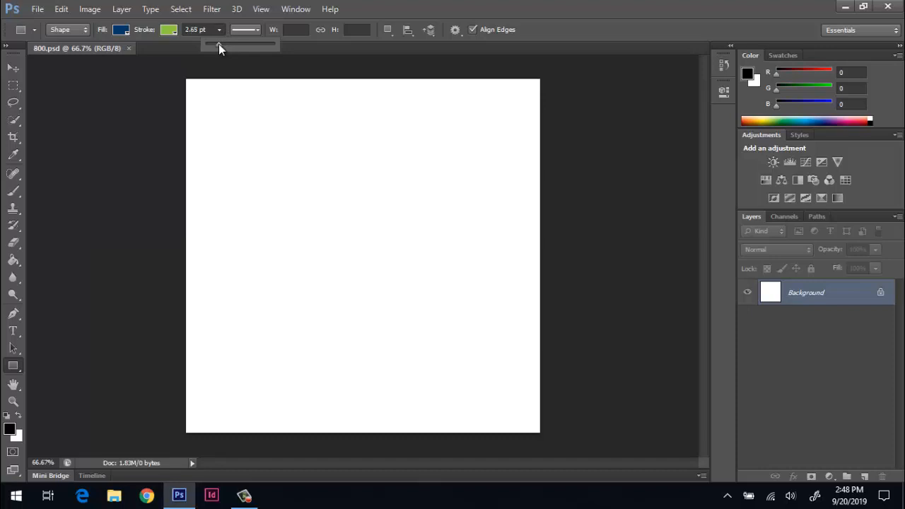
drag(218, 44, 224, 42)
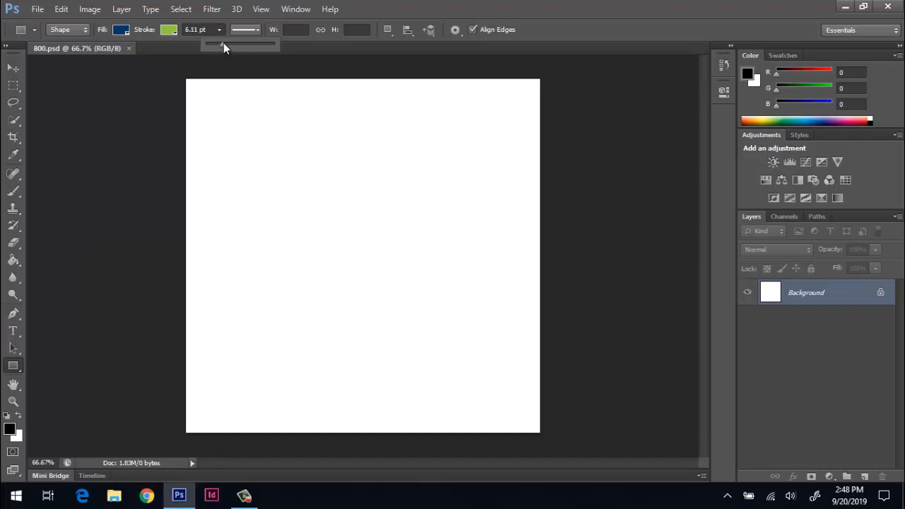
double_click(189, 30)
text(15)
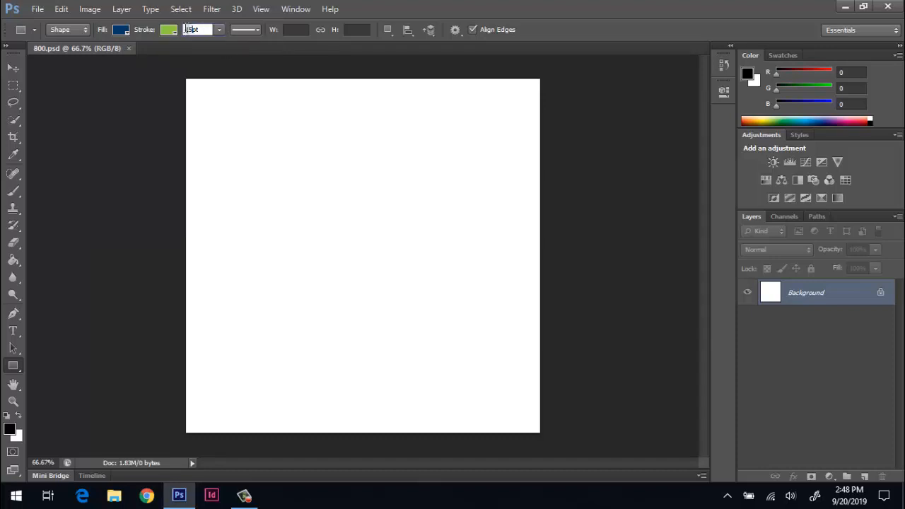
Keep the solid stroke style and draw a rectangle about 302 by 372 px slightly right of the canvas centre
click(255, 30)
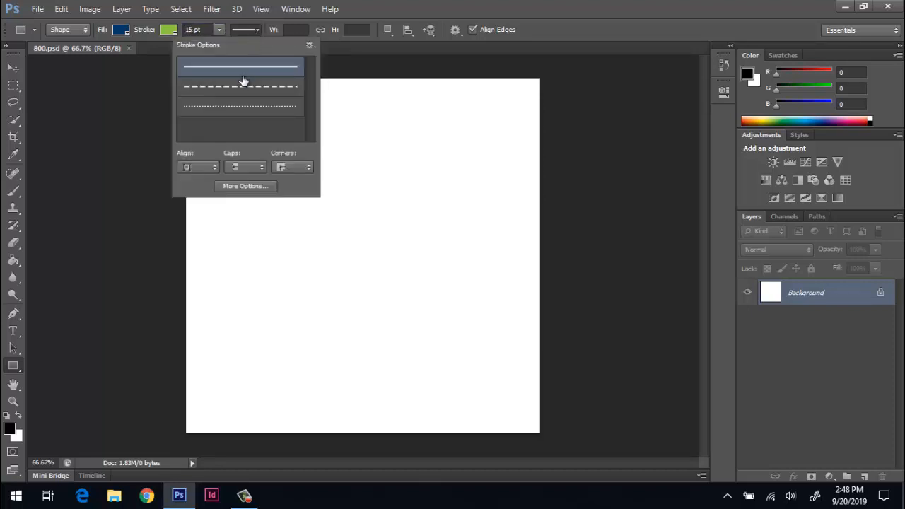
click(227, 185)
click(484, 245)
drag(338, 143, 471, 305)
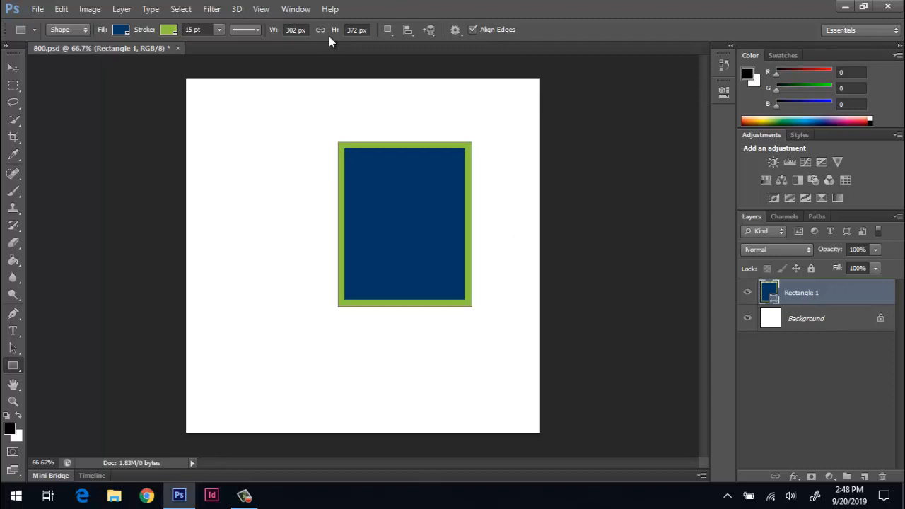
Draw a second rectangle about 193 by 198 px beside the first one on its own layer and delete it
drag(235, 216, 320, 303)
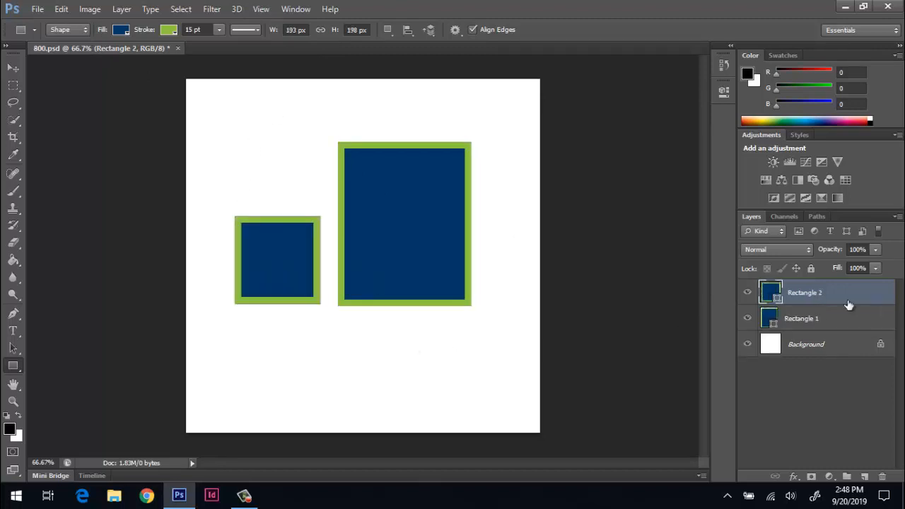
click(747, 292)
key(Delete)
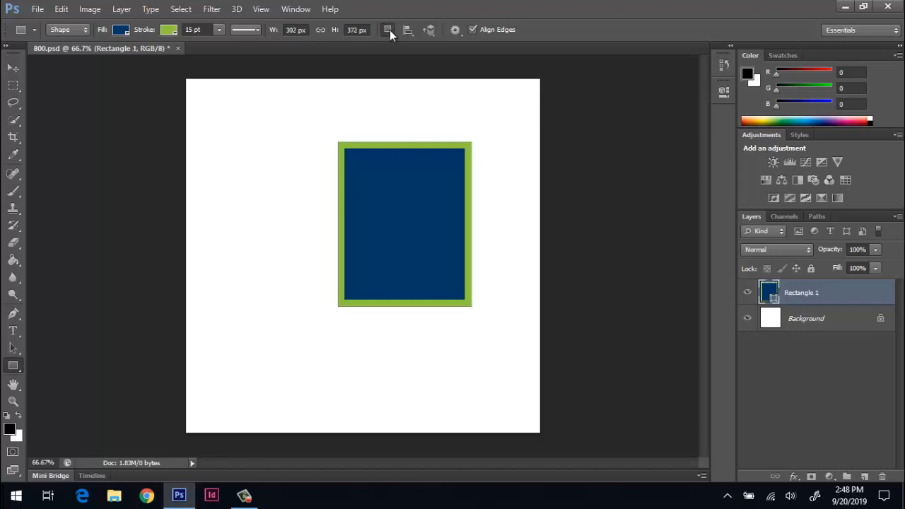
Add two small rectangles overlapping the large rectangle's upper and lower edges on the same layer with Combine Shapes
click(388, 30)
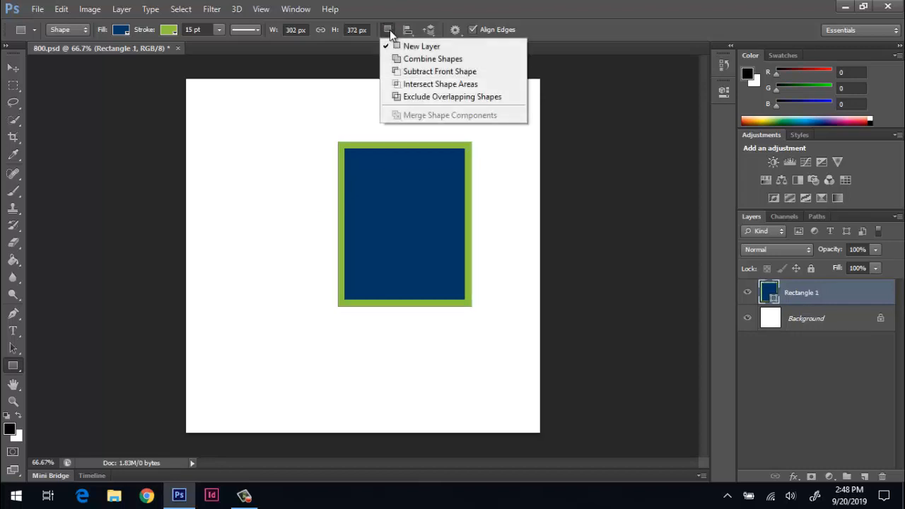
click(412, 61)
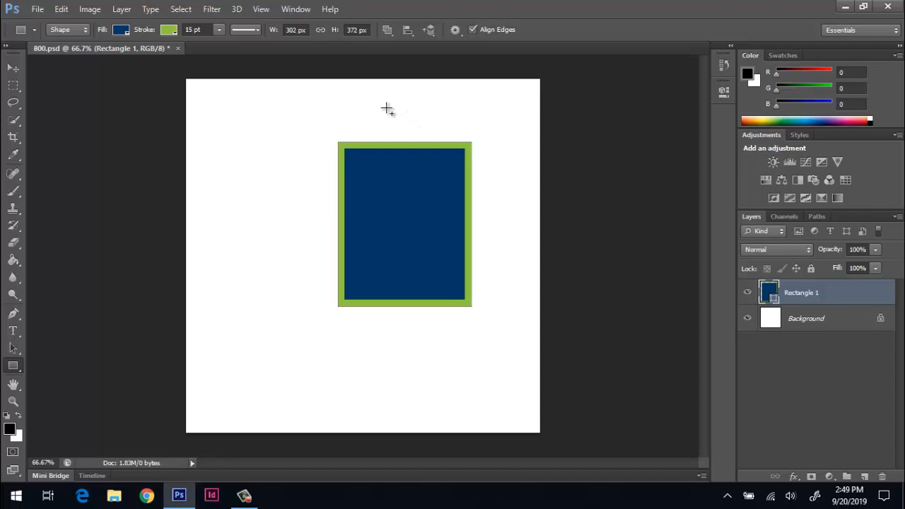
drag(387, 109, 430, 162)
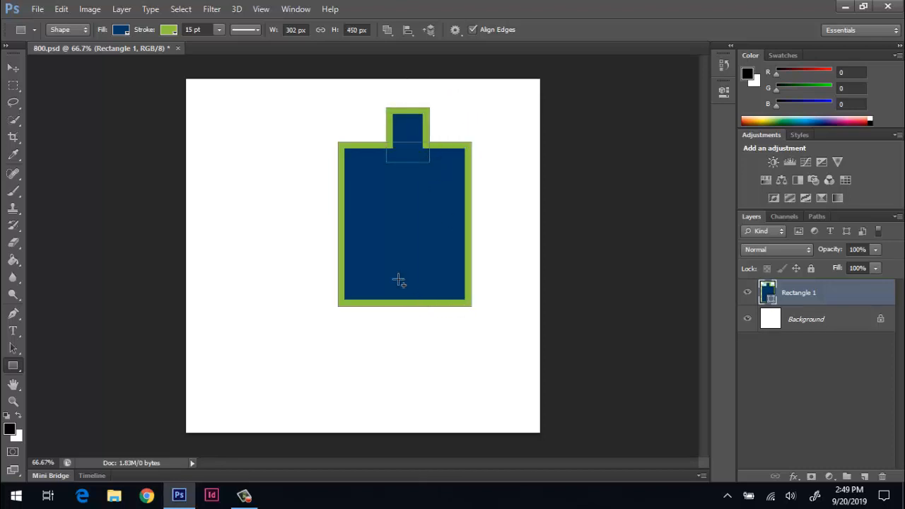
drag(390, 271, 431, 338)
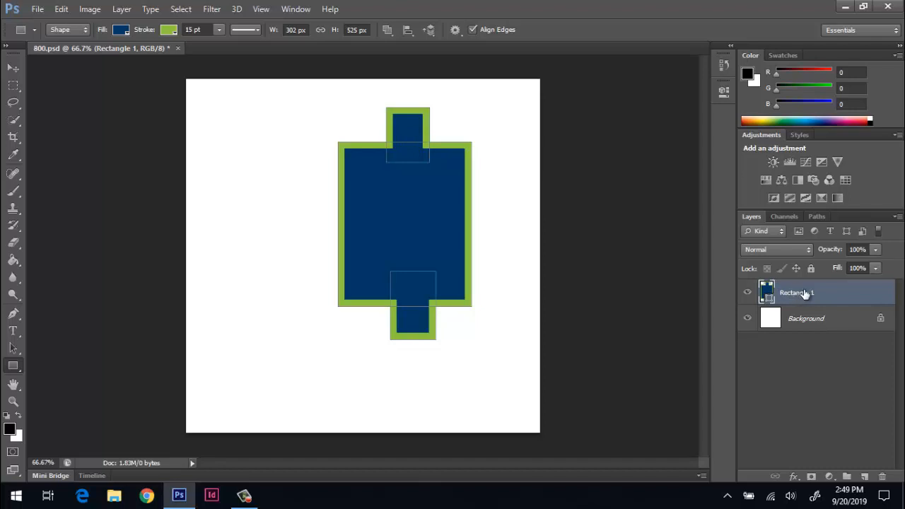
click(812, 318)
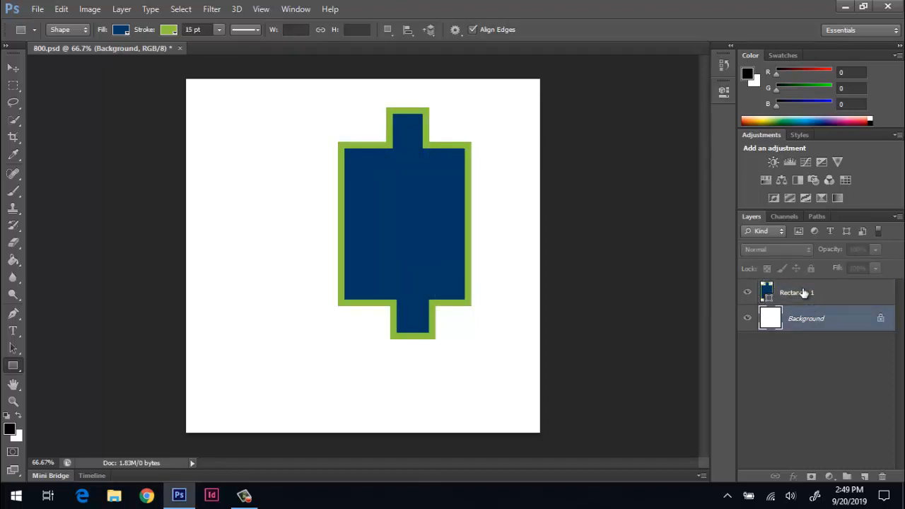
click(804, 293)
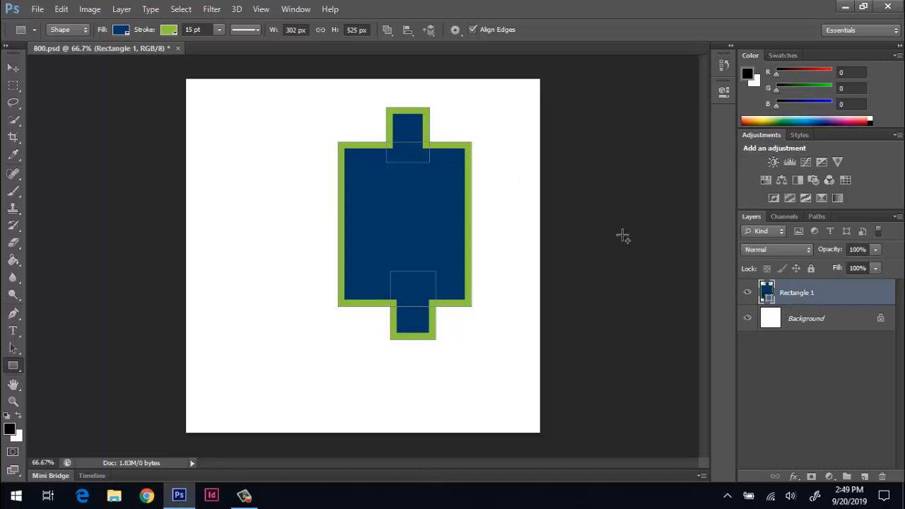
Cut a rectangular notch into the left side of the combined shape with Subtract Front Shape
click(387, 29)
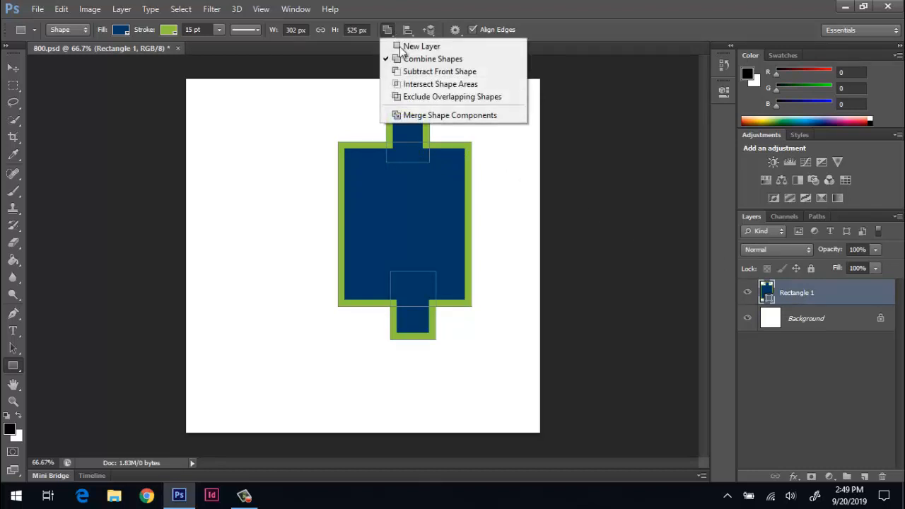
click(427, 71)
drag(298, 178, 409, 245)
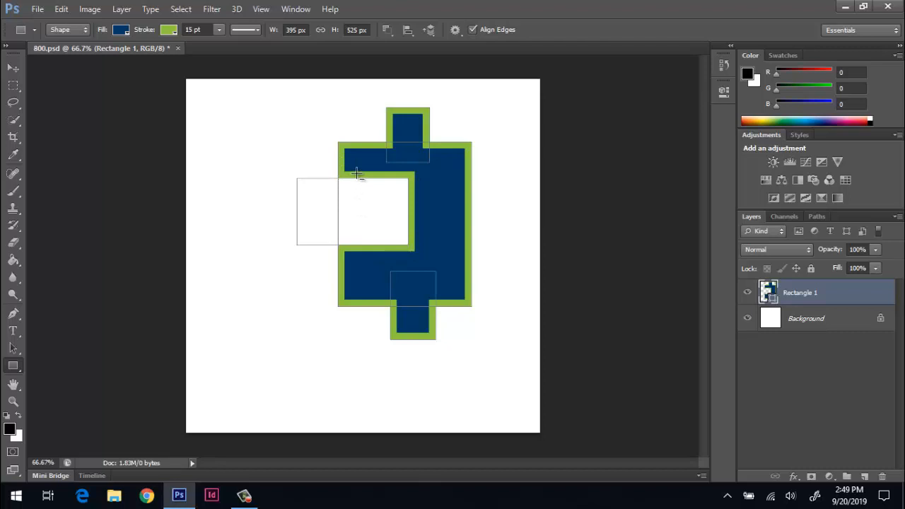
Draw three rectangles overlapping the existing shape with Exclude Overlapping Shapes
click(386, 31)
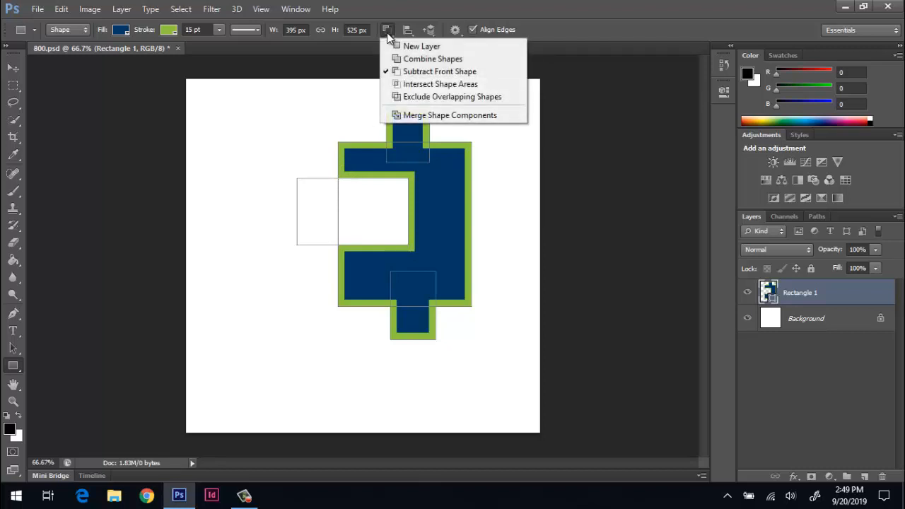
click(415, 98)
mouse_move(291, 117)
mouse_down()
mouse_move(427, 184)
mouse_move(504, 271)
mouse_up()
drag(303, 242, 431, 333)
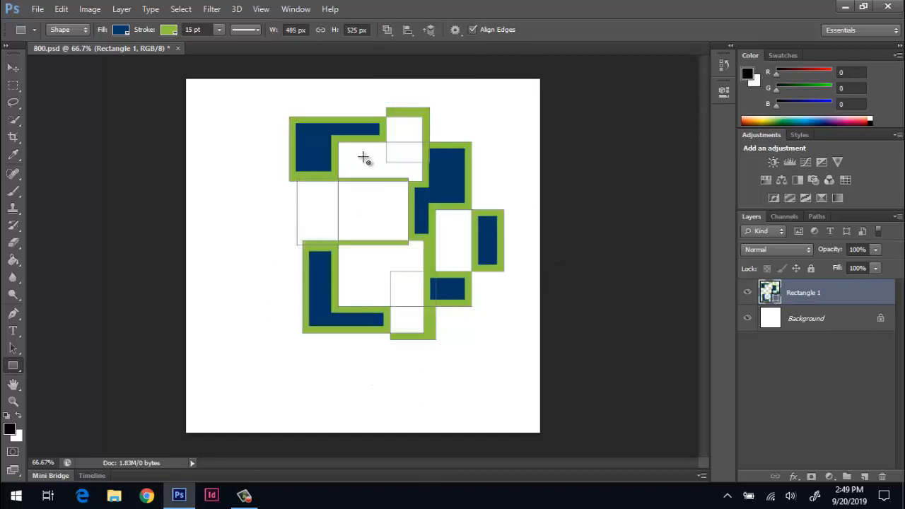
mouse_move(362, 141)
mouse_down()
mouse_move(433, 273)
mouse_move(425, 252)
mouse_up()
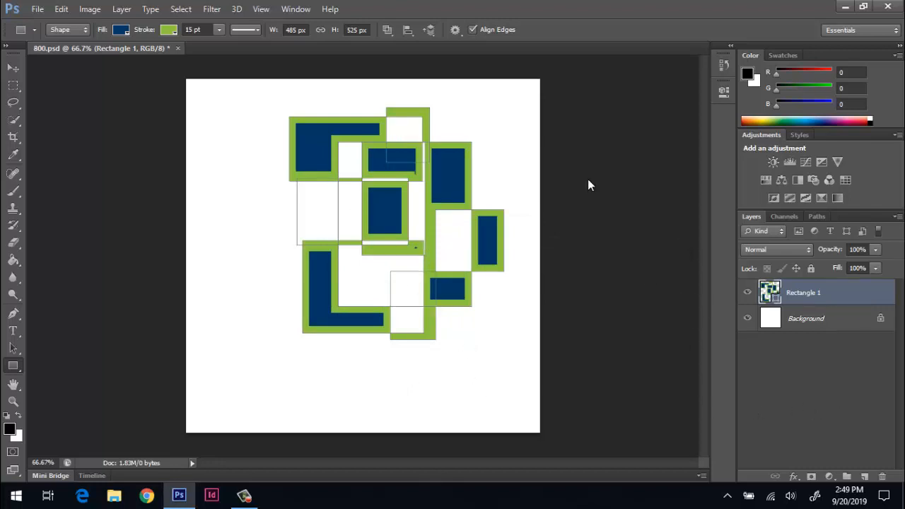
Revert the document to its saved blank state and dismiss the Create Rectangle dialog
key(F12)
click(231, 287)
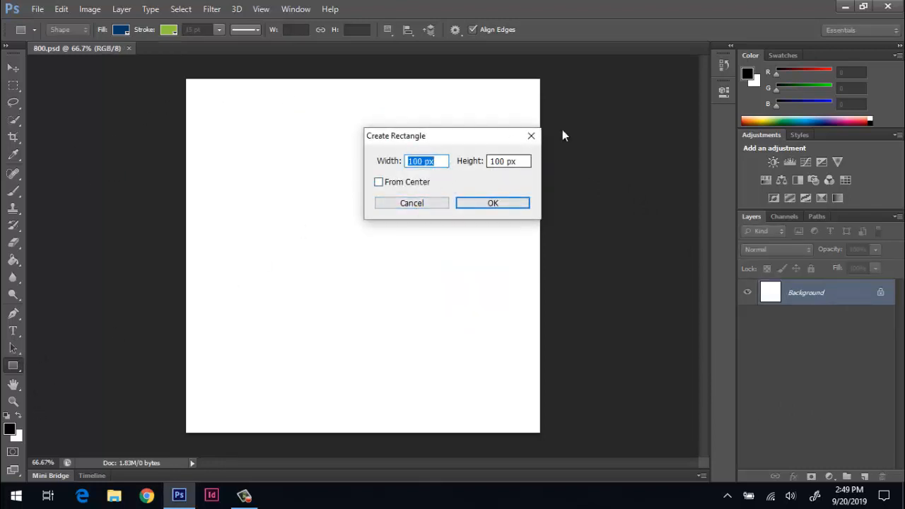
click(531, 137)
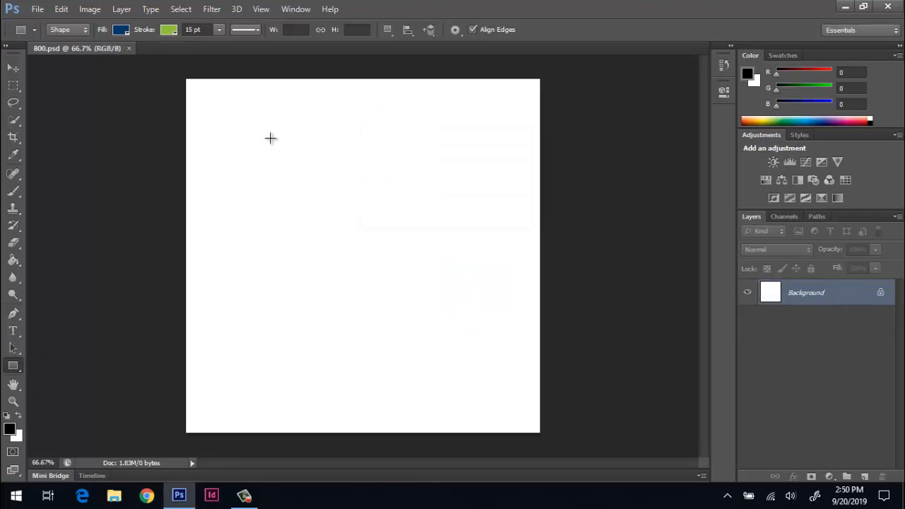
Draw a rectangle about 262 by 230 px in the upper-left area of the canvas and undo it
drag(240, 111, 355, 210)
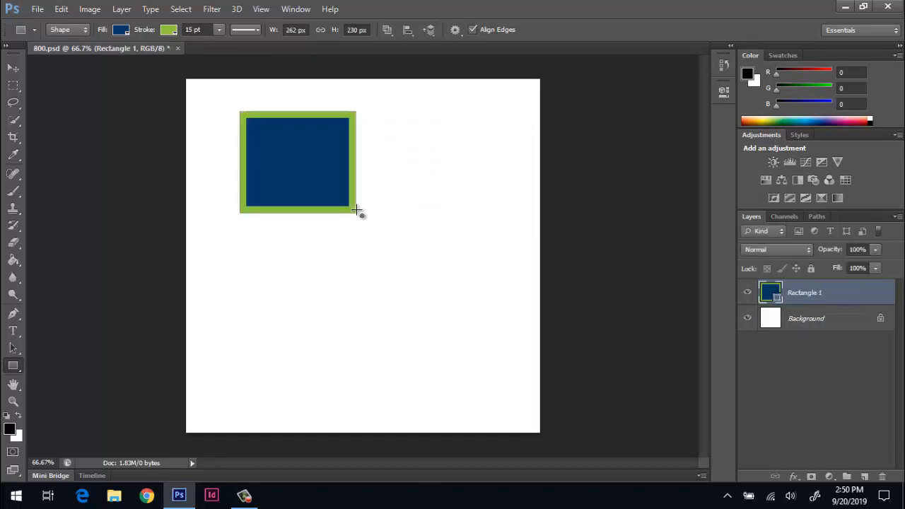
key(ctrl+z)
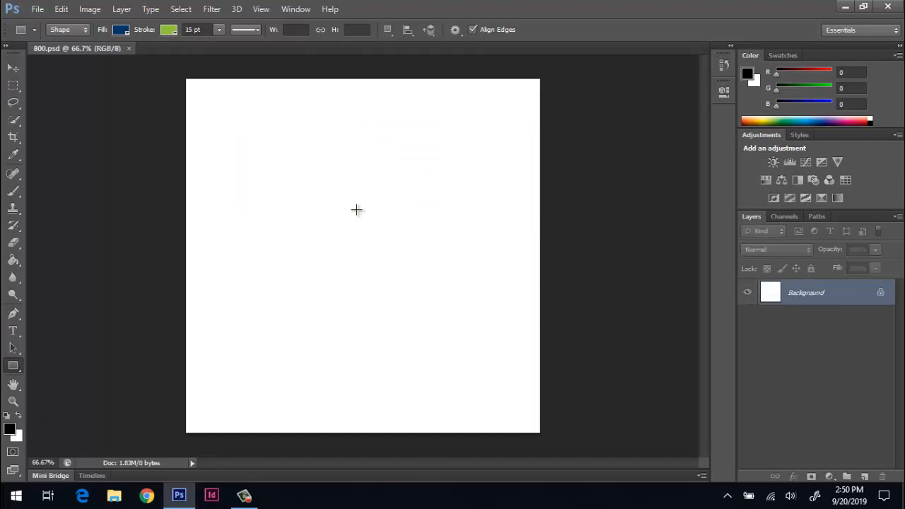
Draw two rectangles, repositioning them while drawing to the canvas's lower-left and upper-right corners, and revert the document
drag(268, 131, 453, 259)
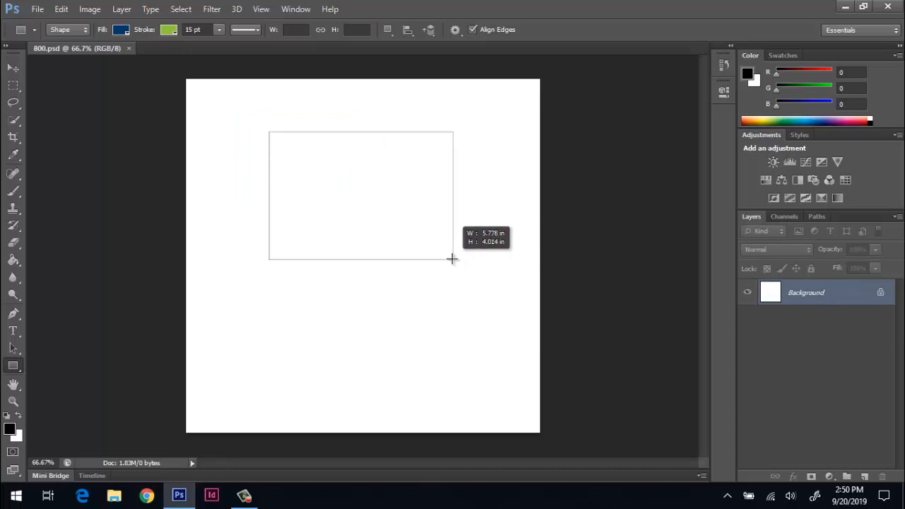
mouse_move(453, 258)
mouse_down()
mouse_move(387, 385)
mouse_move(389, 420)
mouse_up()
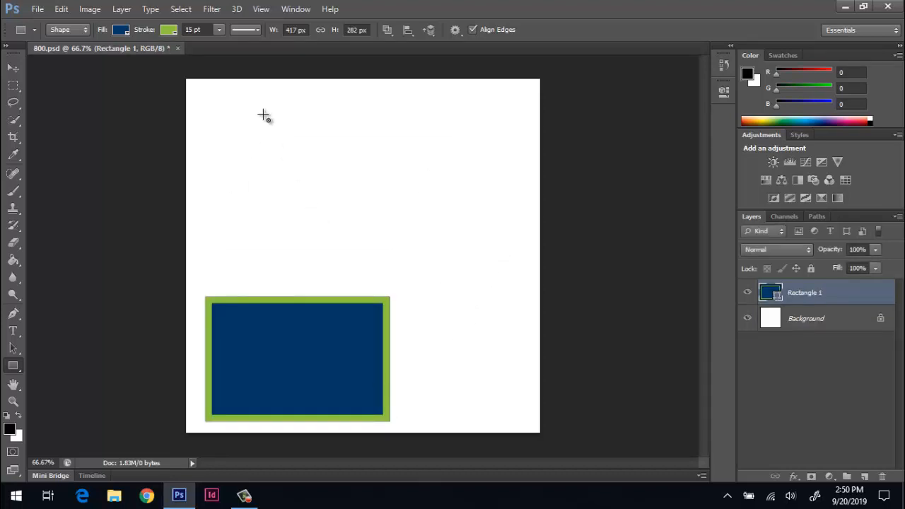
drag(262, 114, 516, 150)
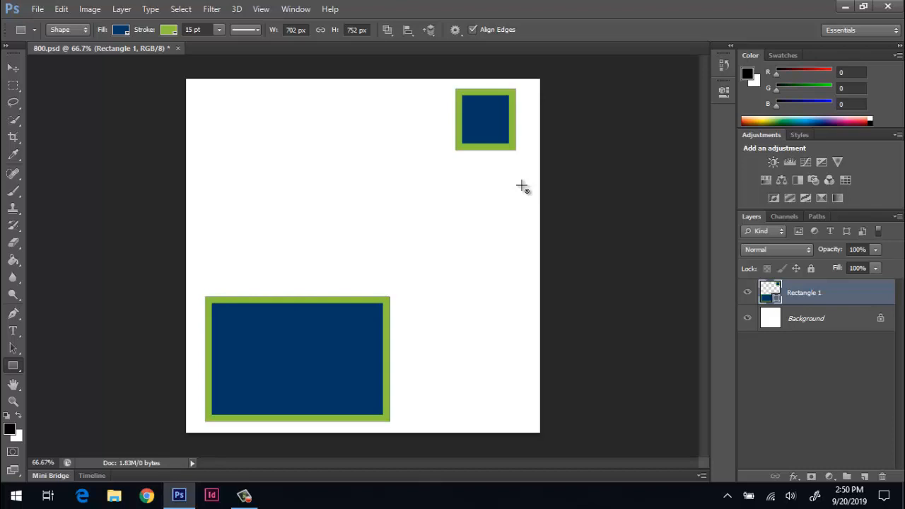
key(F12)
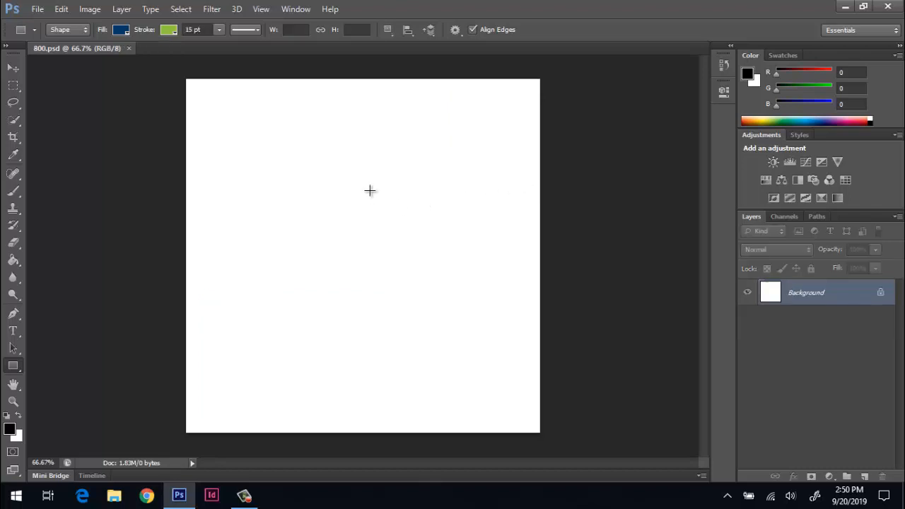
Draw a square about 306 by 306 px, repositioning it to the canvas's lower-left area while drawing, and undo it
drag(275, 134, 533, 268)
key(shift)
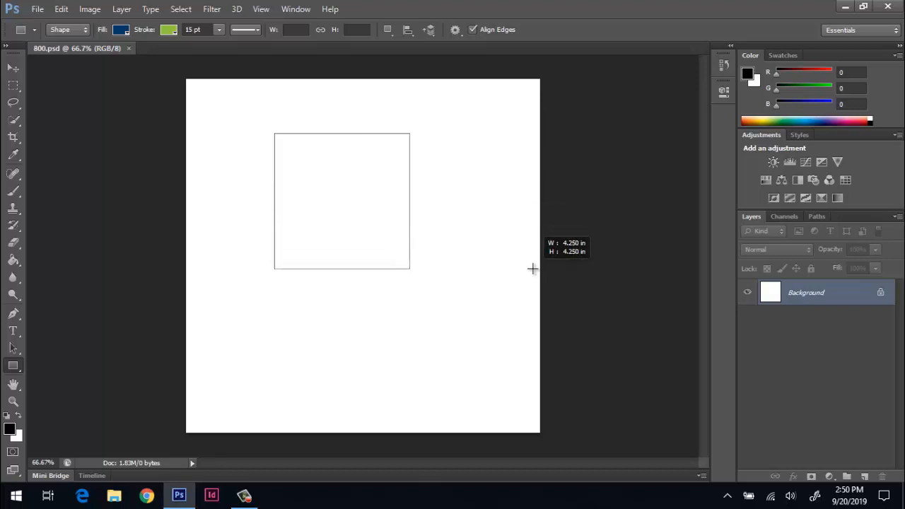
key(space)
mouse_move(533, 269)
mouse_down()
mouse_move(481, 402)
mouse_move(456, 407)
mouse_up()
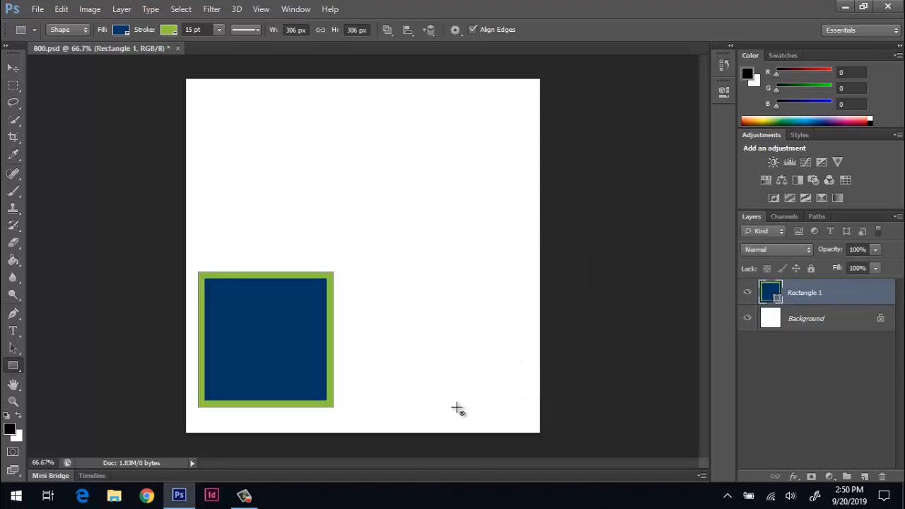
key(ctrl+z)
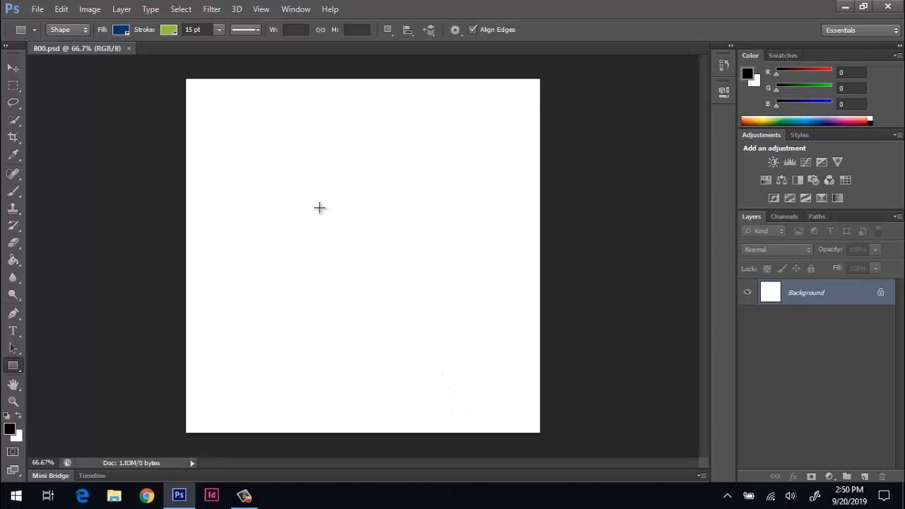
Create a rectangle with an exact width of 250 px and height of 500 px
click(331, 171)
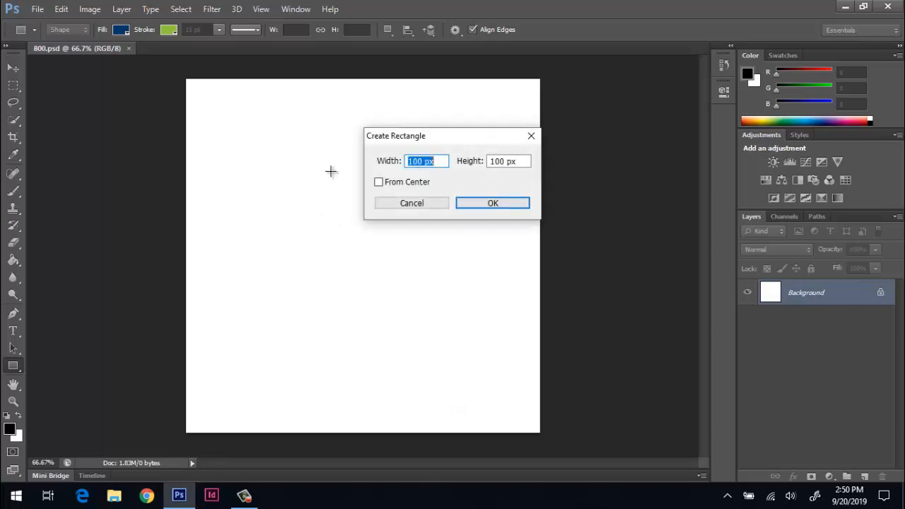
text(250)
key(Tab)
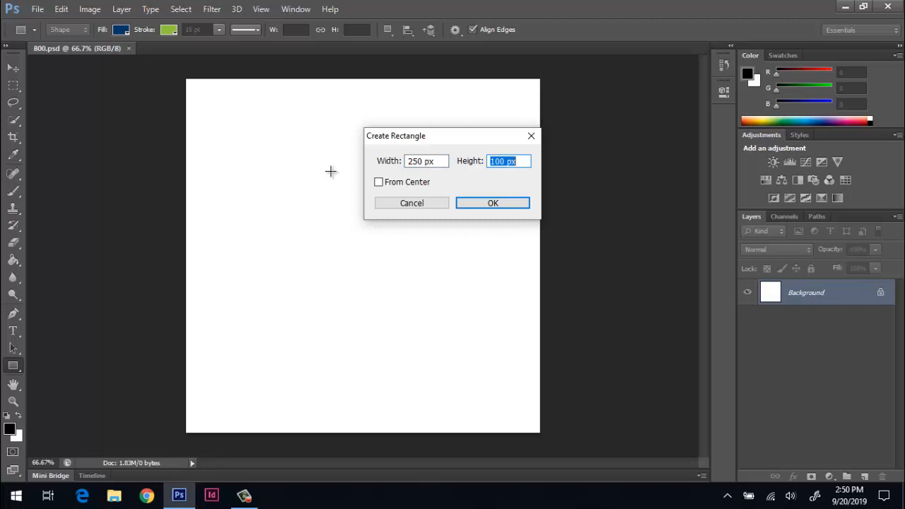
text(500)
key(Return)
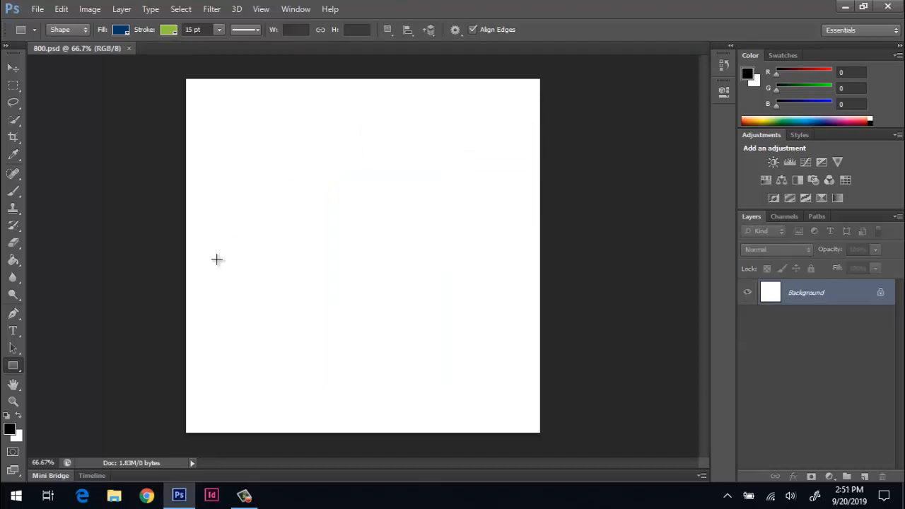
Draw a rounded rectangle about 478 by 97 px with a 57 px corner radius near the canvas's upper edge
right_click(15, 373)
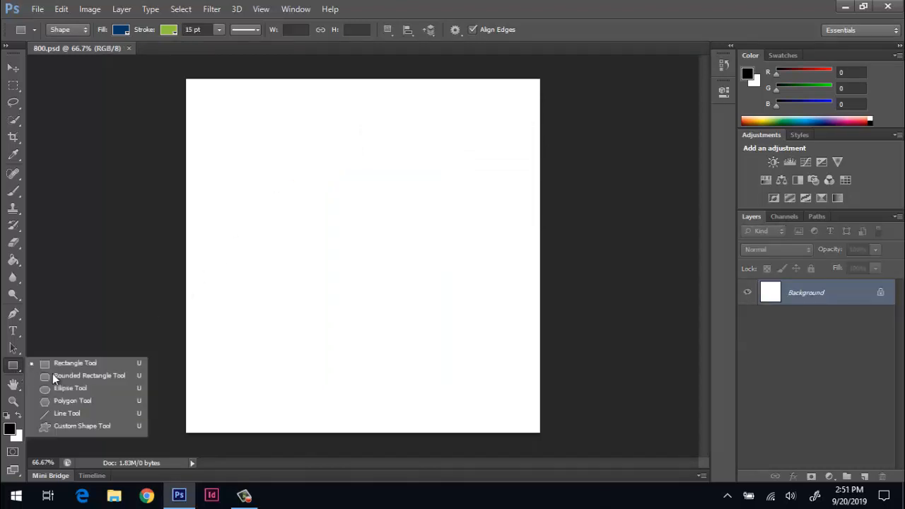
click(88, 376)
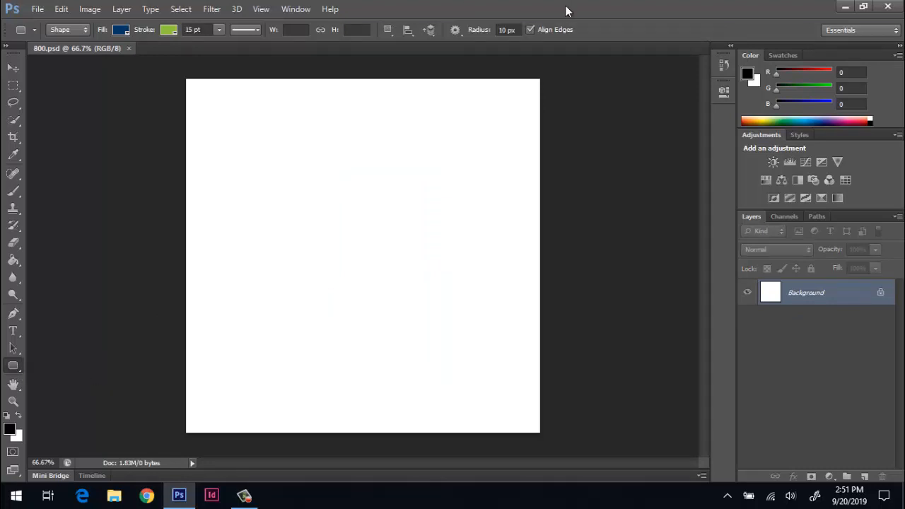
drag(478, 31, 507, 22)
drag(265, 104, 477, 146)
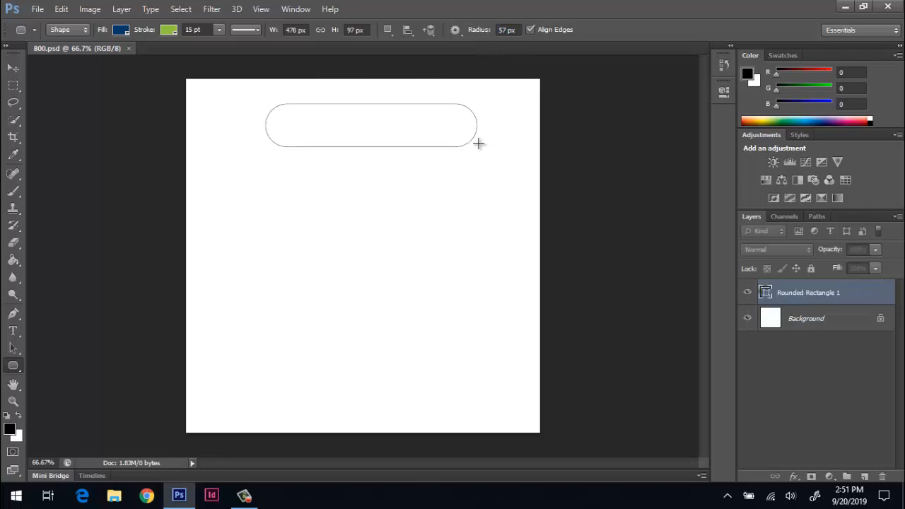
Set the path operation to New Layer and undo the rounded rectangle
click(388, 30)
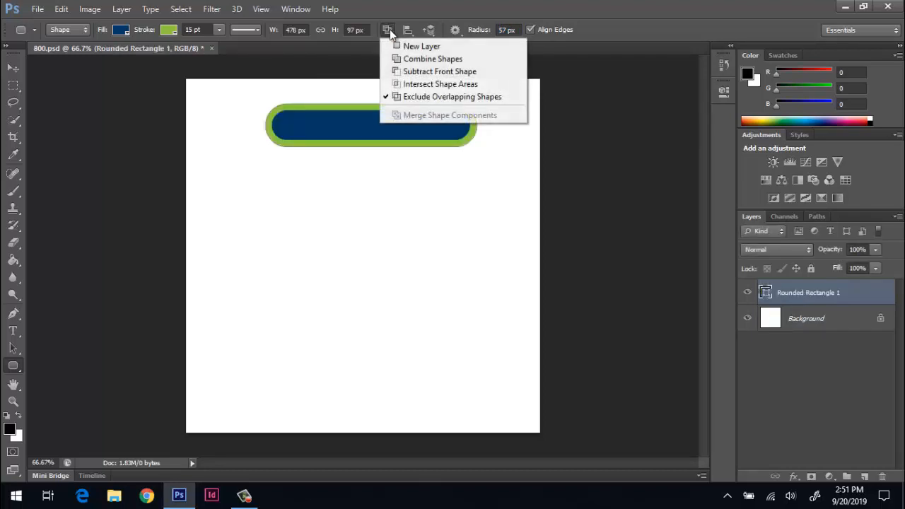
click(425, 44)
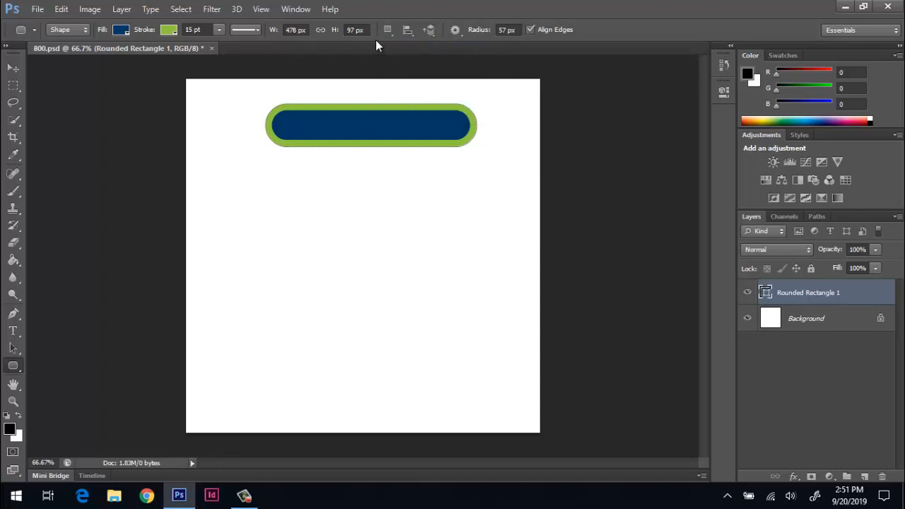
key(ctrl+z)
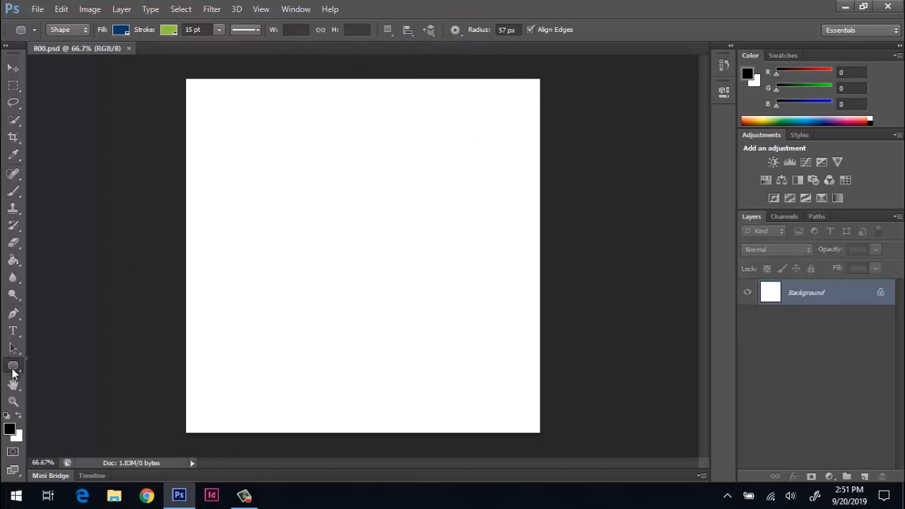
Draw an ellipse about 499 by 130 px and a circle about 198 px wide below it, and revert the document
right_click(12, 370)
click(77, 389)
mouse_move(244, 123)
mouse_down()
mouse_move(321, 131)
mouse_move(465, 180)
mouse_up()
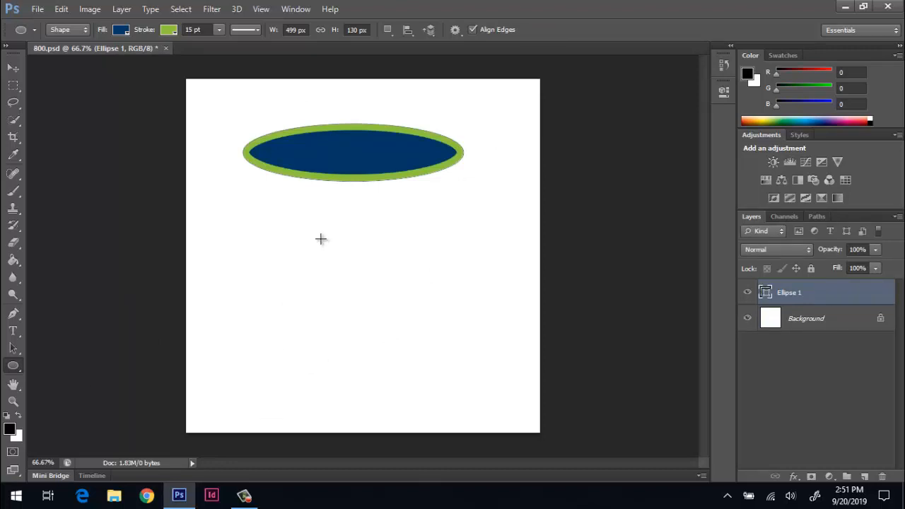
mouse_move(312, 231)
mouse_down()
mouse_move(396, 333)
mouse_move(456, 318)
mouse_up()
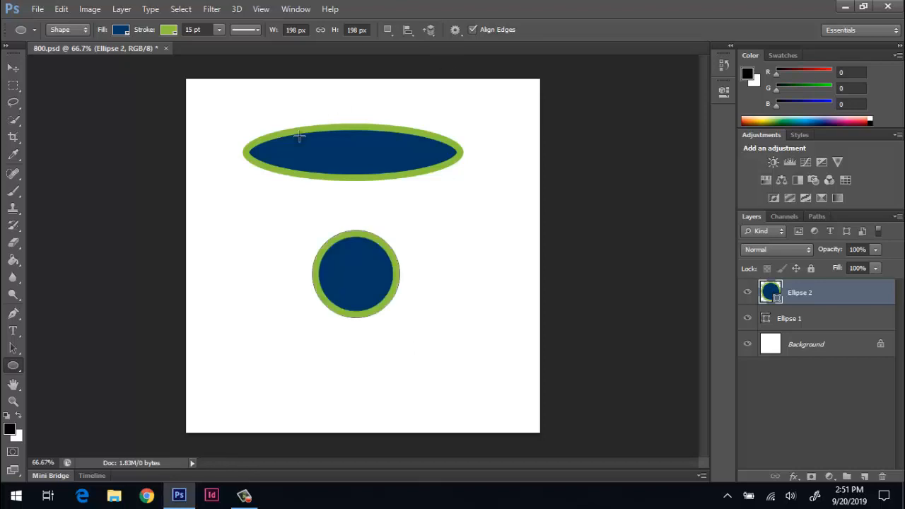
key(F12)
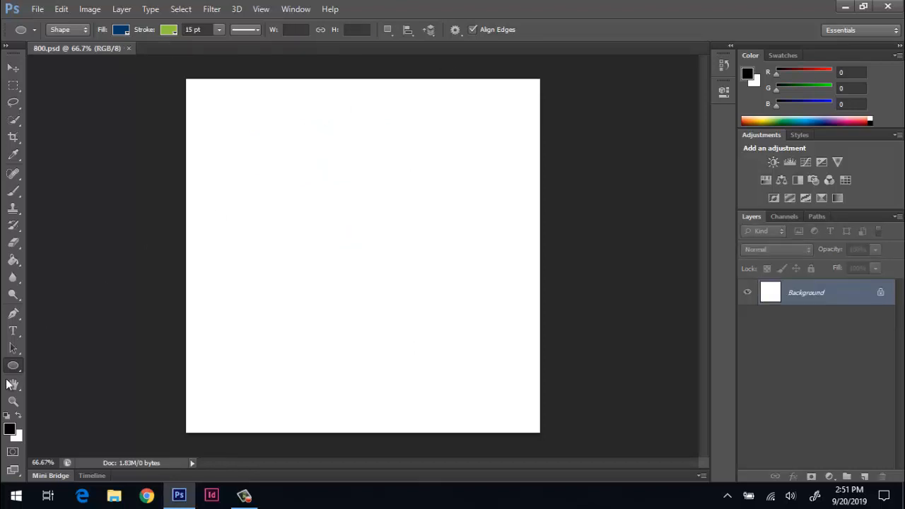
Draw a five-sided polygon about 255 px wide and a 19-sided one about 181 px wide, and revert the document
right_click(13, 367)
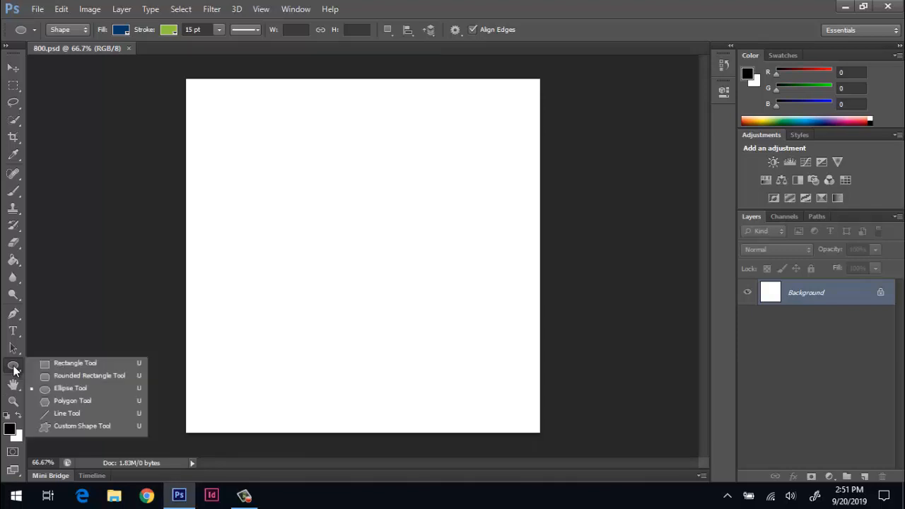
click(70, 400)
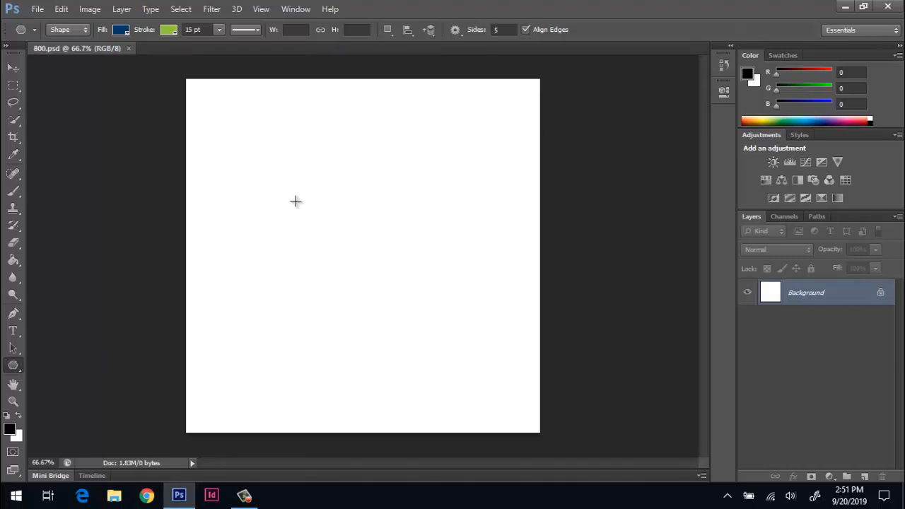
drag(349, 200, 401, 234)
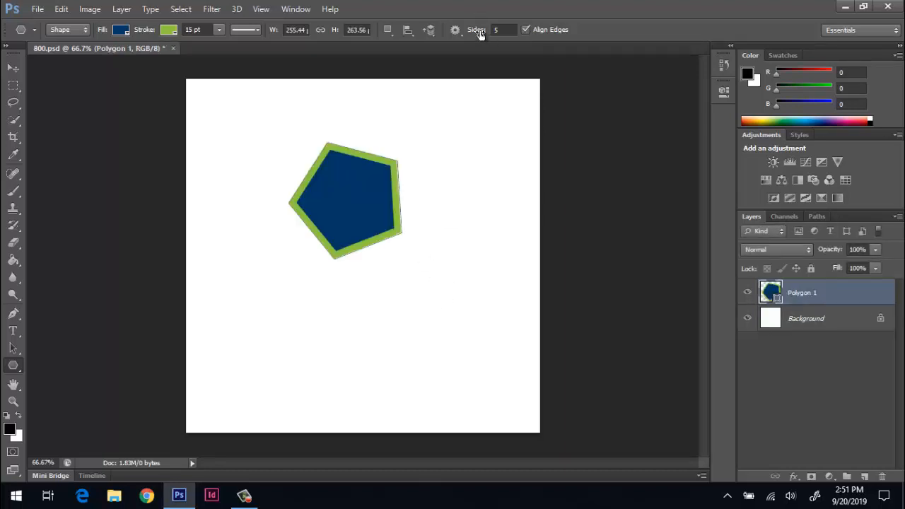
drag(478, 34, 490, 34)
drag(435, 133, 456, 169)
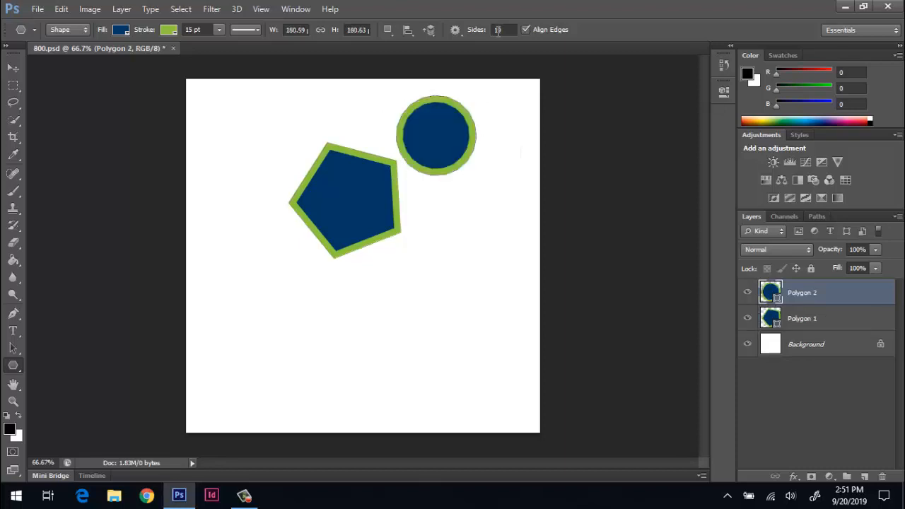
key(F12)
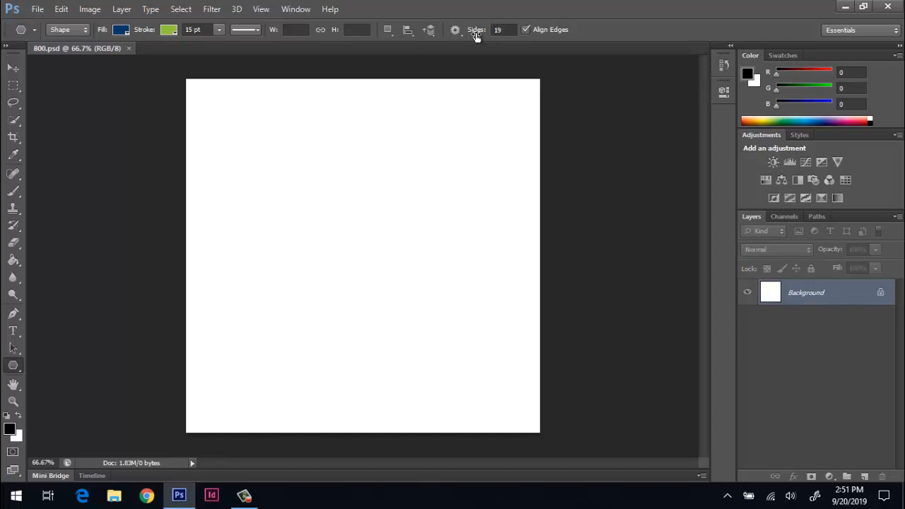
Set the polygon to 30 sides with the Star option, draw a star about 371 by 370 px, and undo it
drag(477, 35, 482, 38)
click(455, 30)
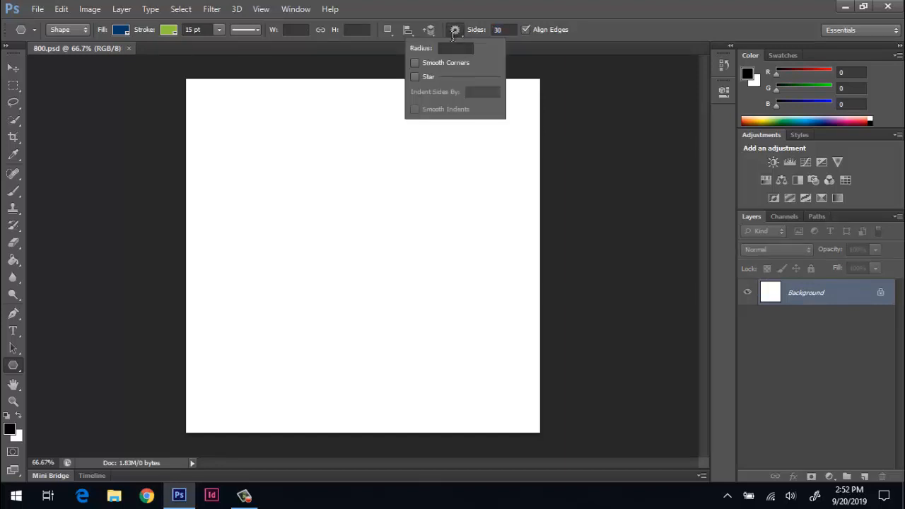
click(414, 77)
drag(309, 166, 381, 201)
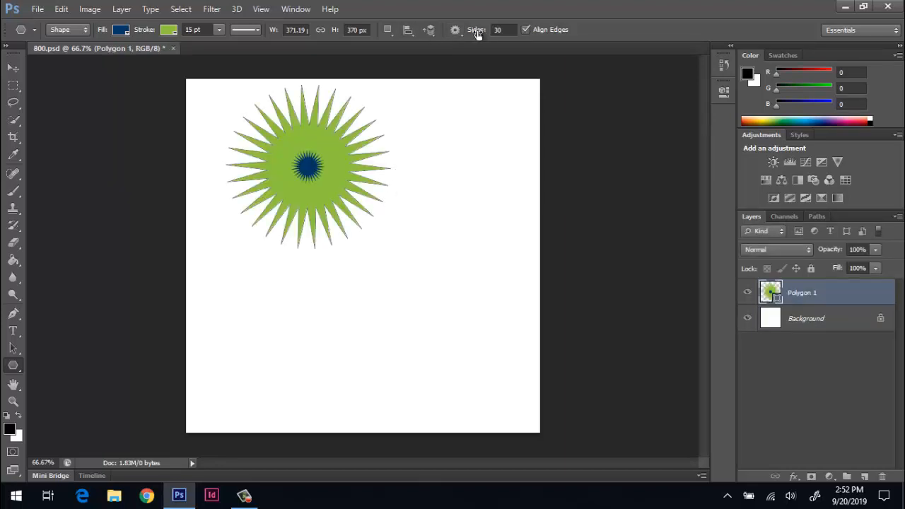
key(ctrl+z)
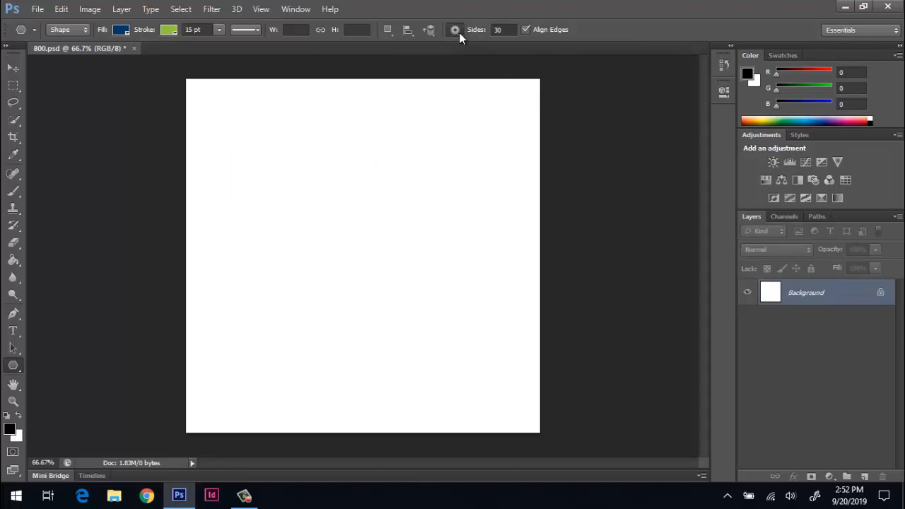
Enable Smooth Corners for the star, draw a test star on the upper part of the canvas, and undo it
click(457, 32)
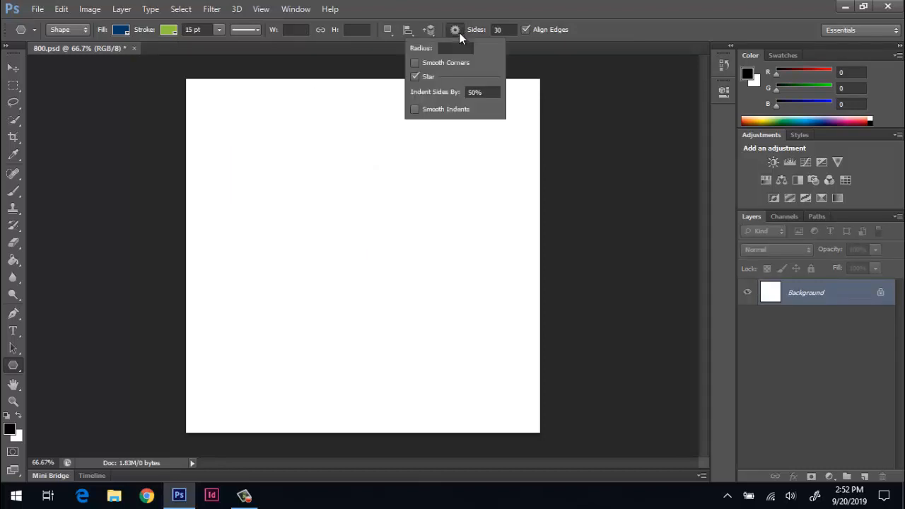
click(433, 62)
drag(321, 153, 411, 175)
key(ctrl+z)
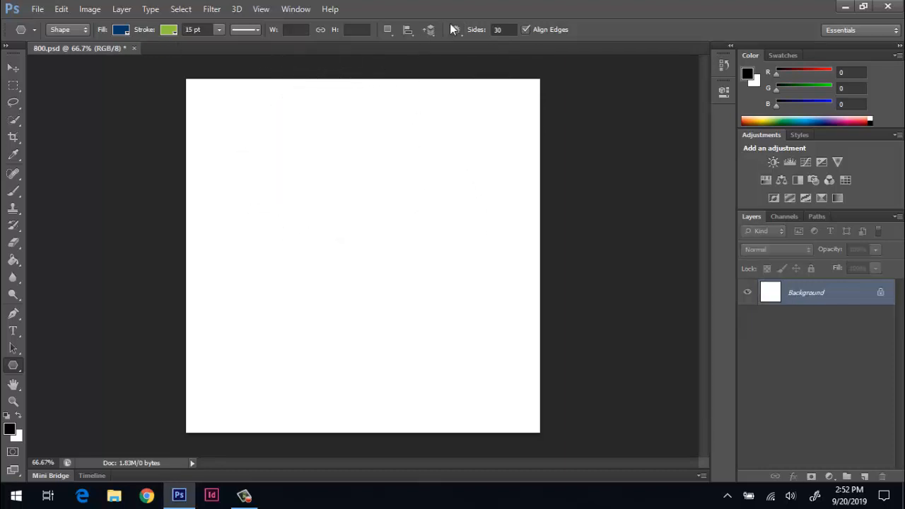
Increase the star's side indent, draw a 30-pointed star about 294 by 295 px, and undo it
click(459, 33)
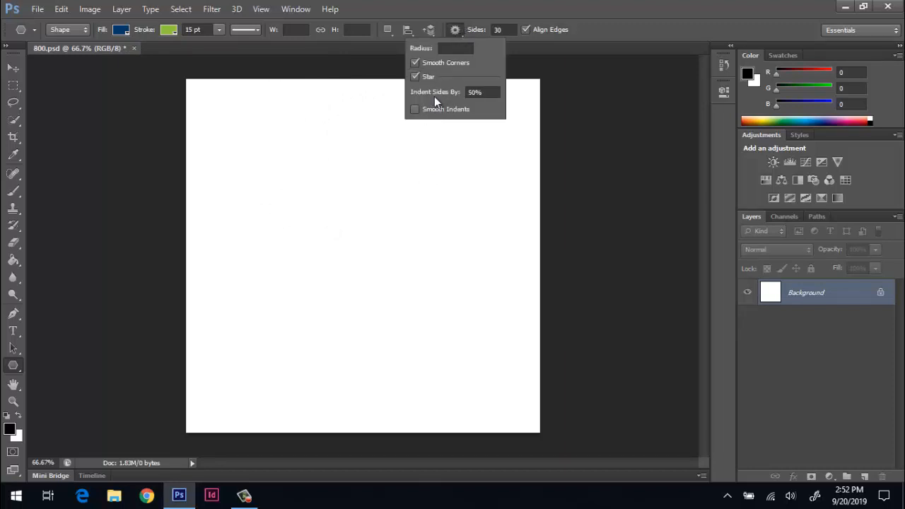
drag(438, 94, 460, 94)
click(315, 185)
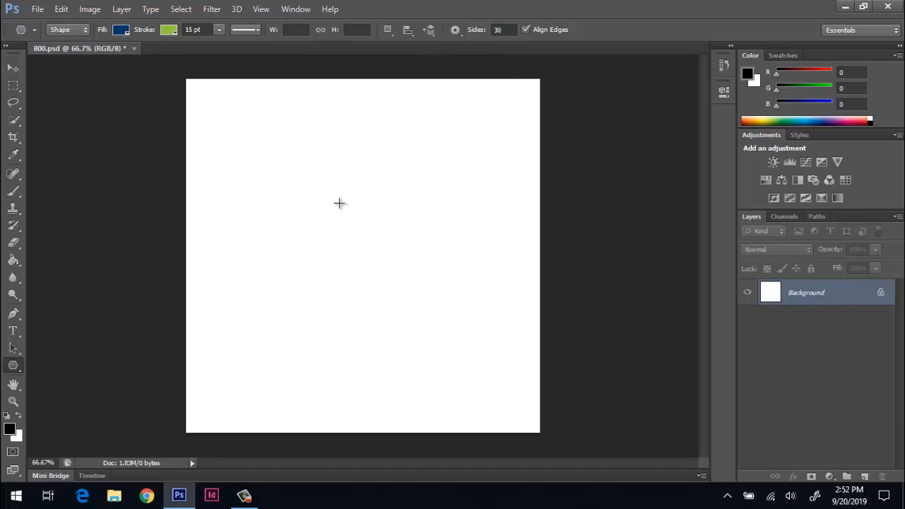
drag(316, 188, 411, 242)
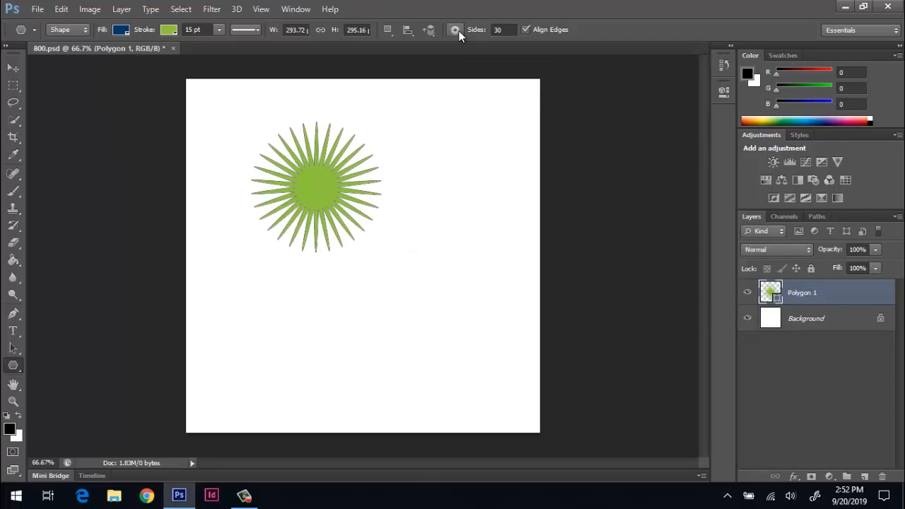
key(ctrl+z)
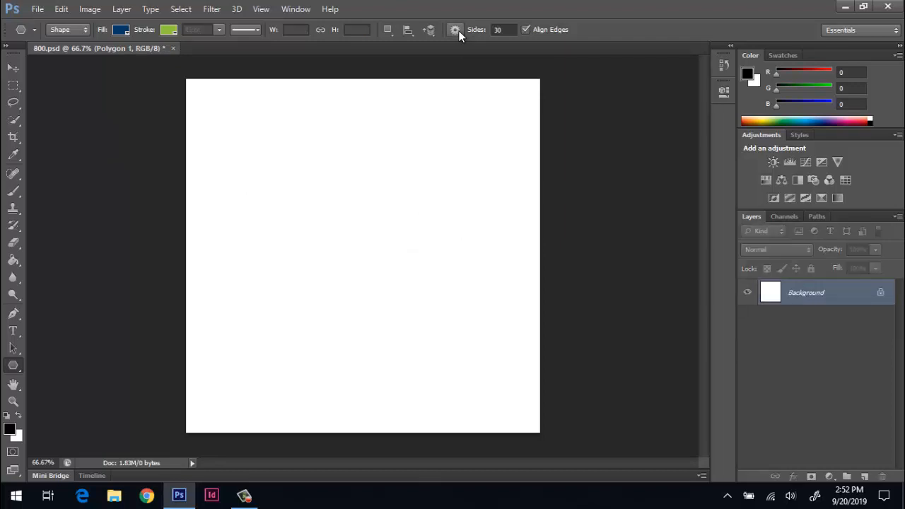
right_click(17, 363)
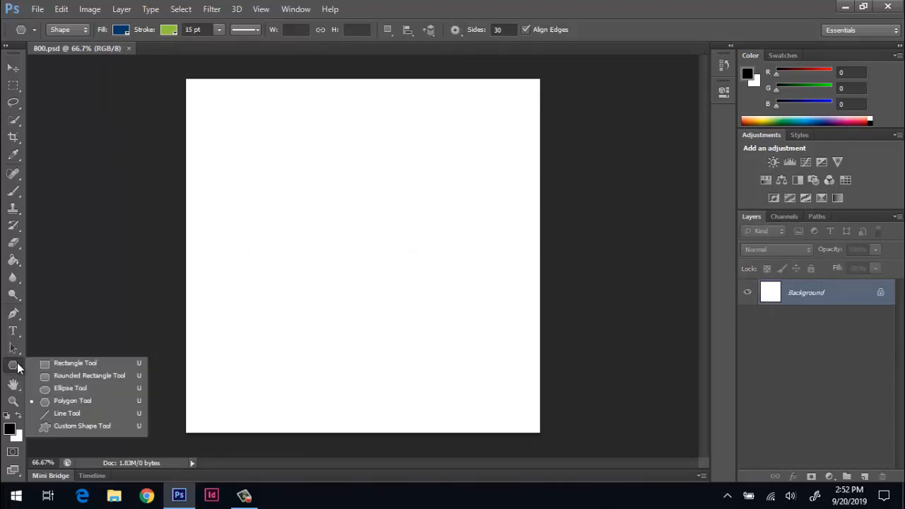
click(88, 402)
drag(248, 182, 380, 172)
key(ctrl+z)
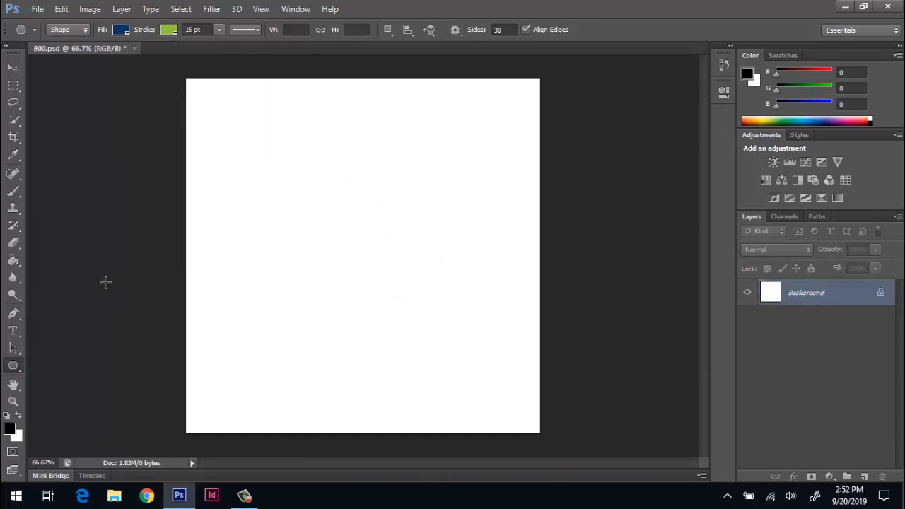
Draw two slanted 10 px lines with the Line tool, the lower one spanning about 252 by 114 px
right_click(15, 365)
click(72, 413)
drag(254, 199, 400, 181)
drag(259, 258, 369, 305)
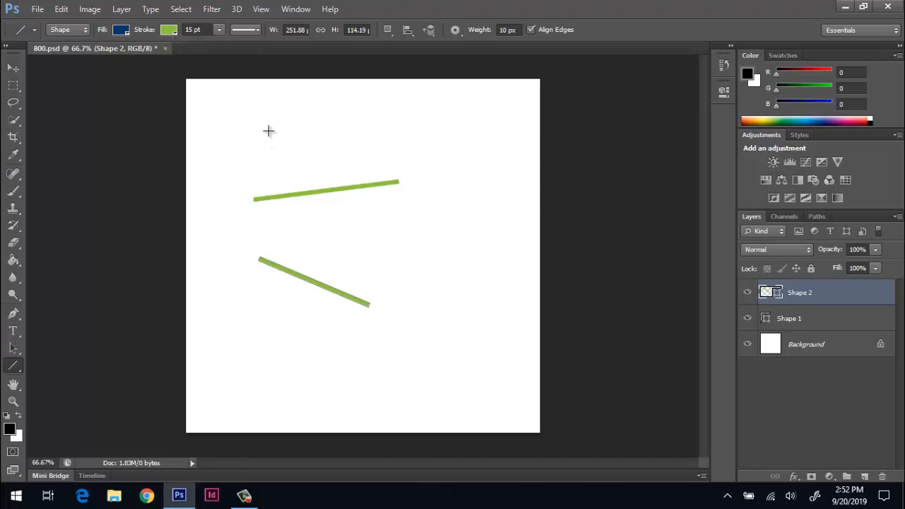
Draw a constrained horizontal line about 502 px long, a vertical line, and a 45-degree diagonal spanning about 238 by 238 px
drag(245, 127, 467, 123)
key(shift)
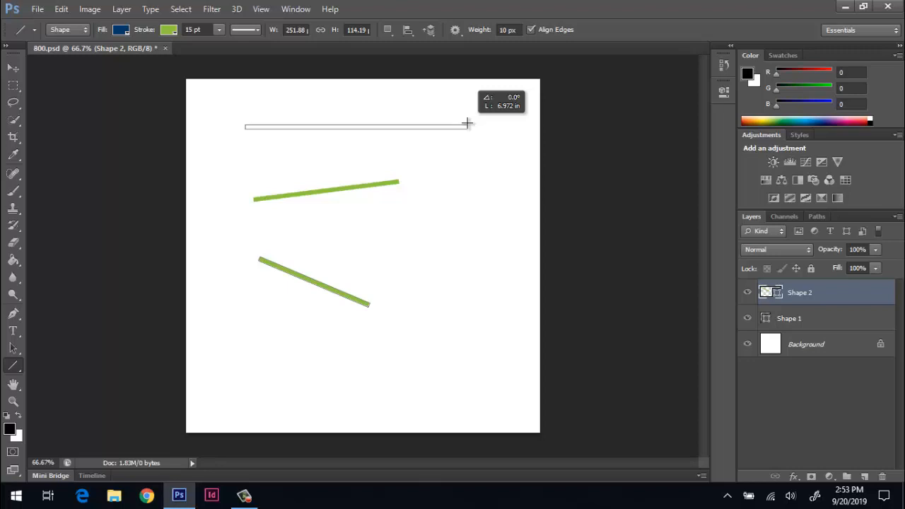
drag(467, 123, 466, 123)
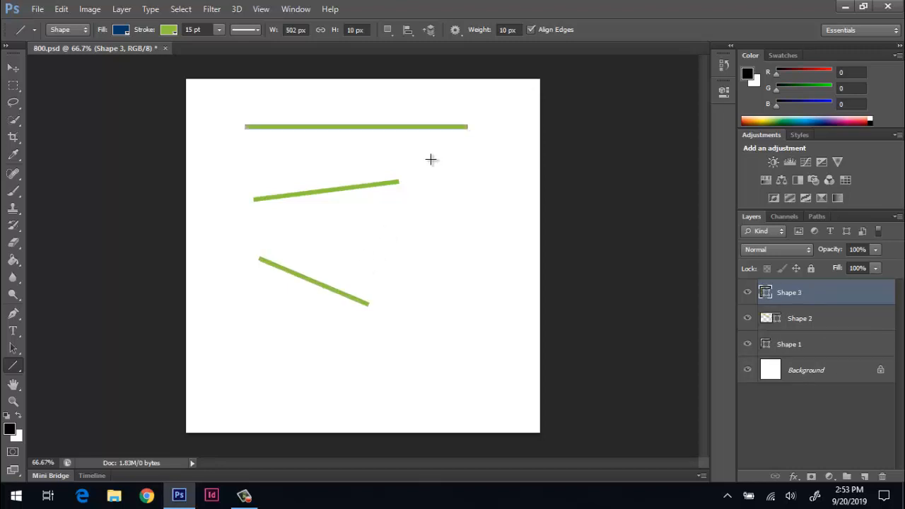
drag(431, 159, 448, 312)
key(shift)
drag(255, 382, 423, 281)
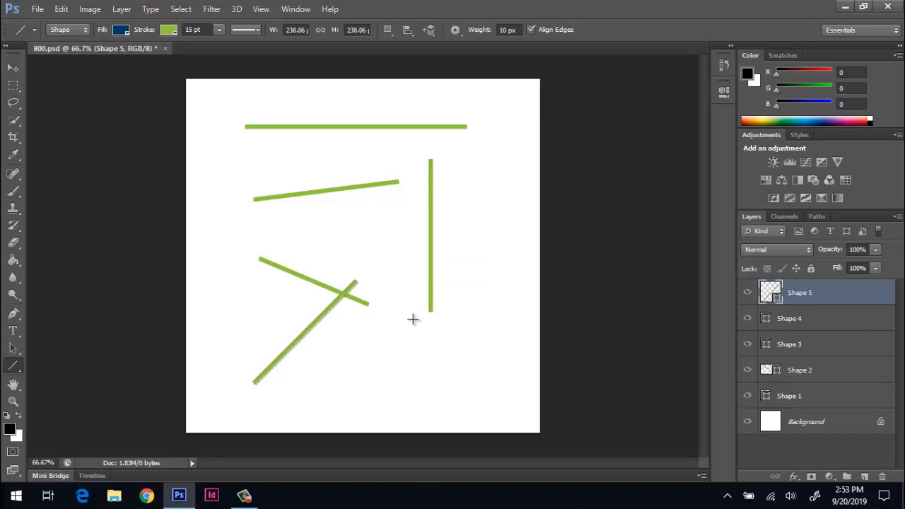
Revert the document to its saved state and draw two nearly horizontal test lines, one 10 px thick and one 157 px thick
key(F12)
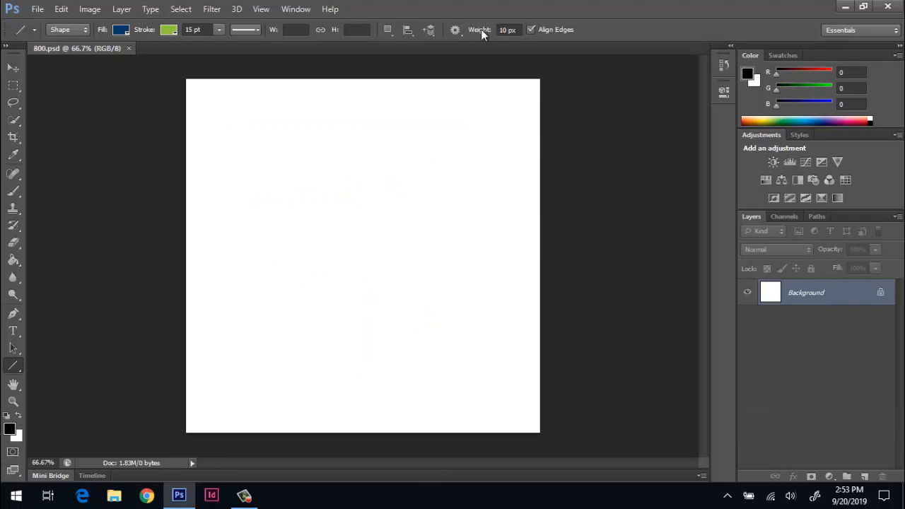
drag(230, 127, 423, 128)
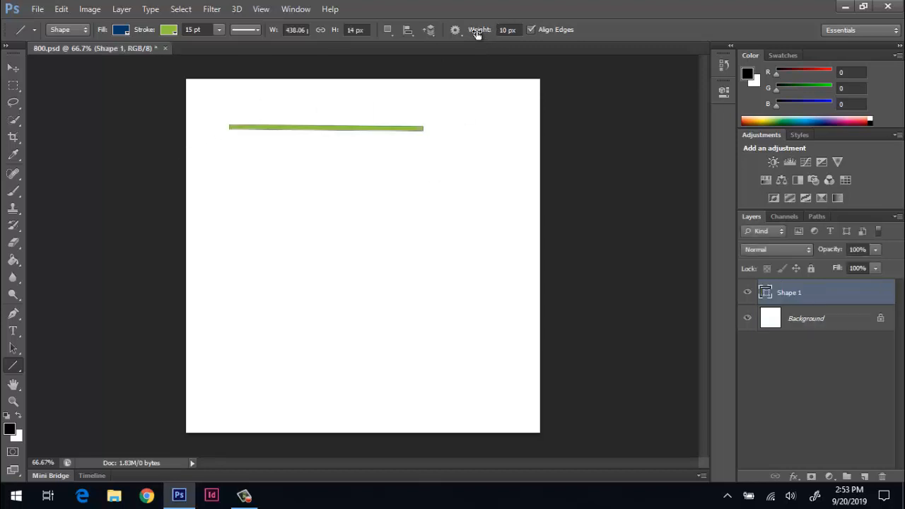
drag(477, 33, 573, 24)
drag(241, 212, 463, 200)
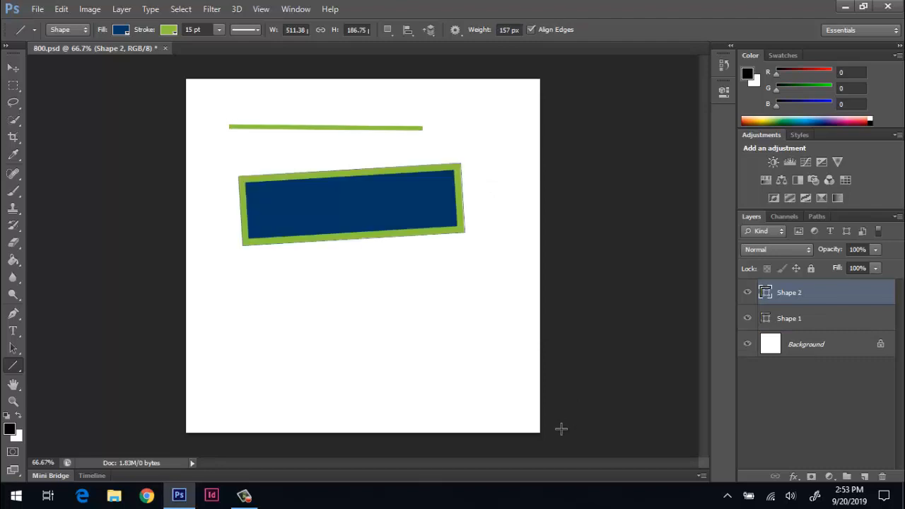
Set the line weight to 3 px, draw a thin slanted line below the thick one, and revert the document
double_click(510, 30)
text(3)
drag(234, 334, 388, 300)
key(F12)
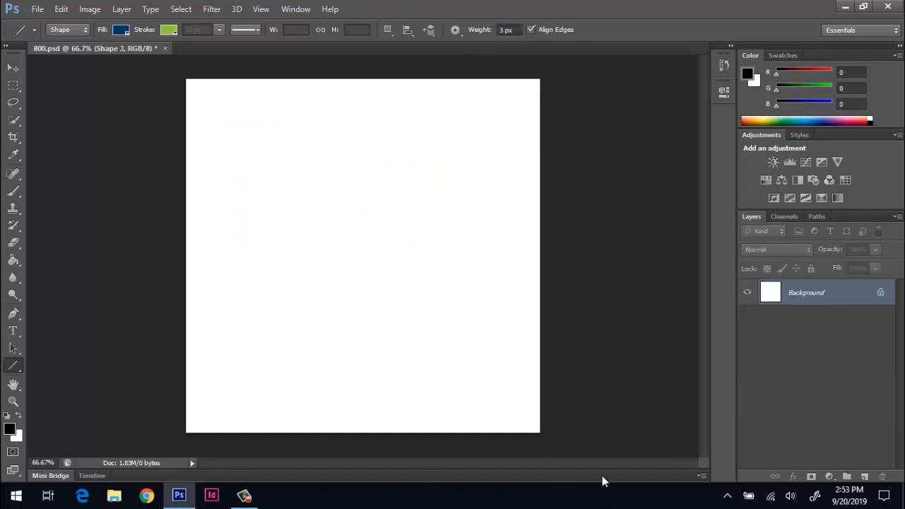
Switch to the Custom Shape Tool and replace the current shapes with the Animals set
right_click(14, 368)
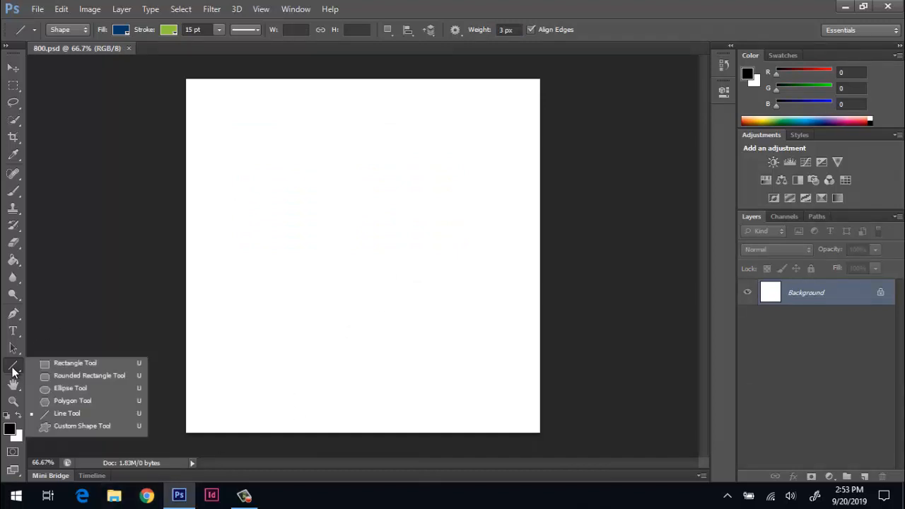
click(86, 427)
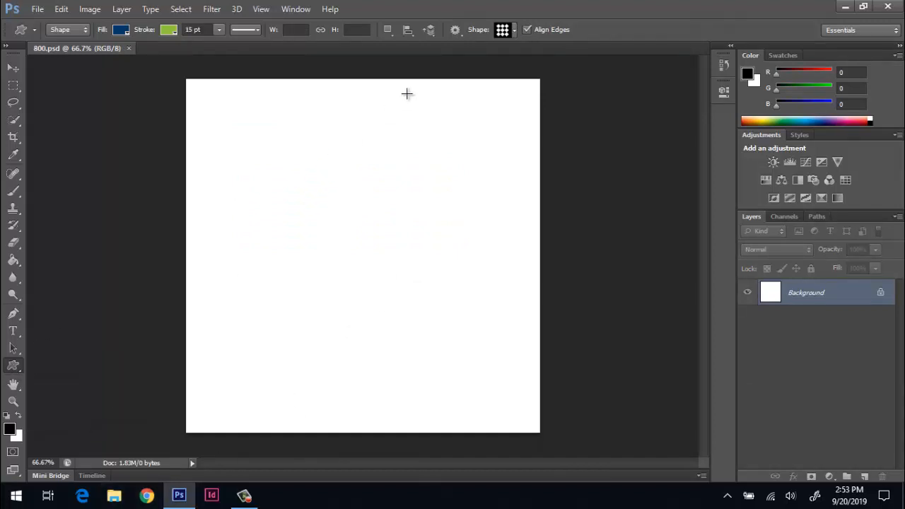
click(515, 30)
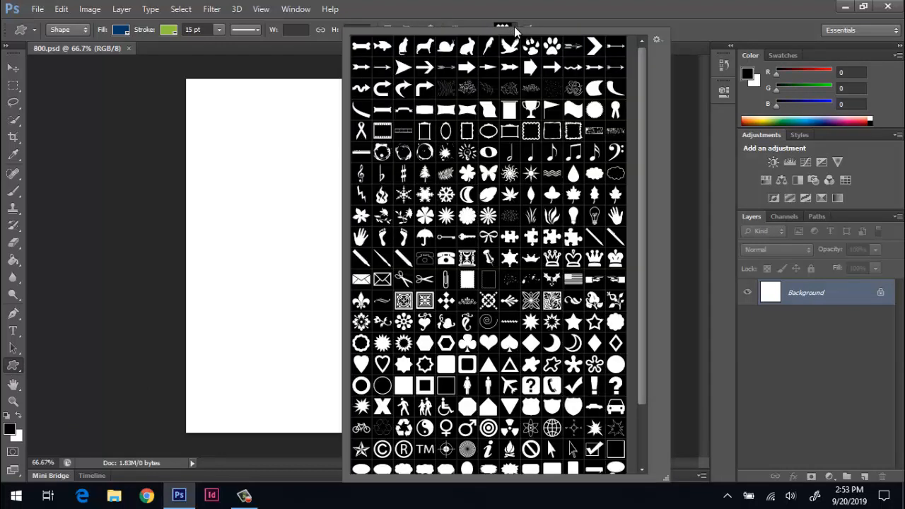
click(657, 40)
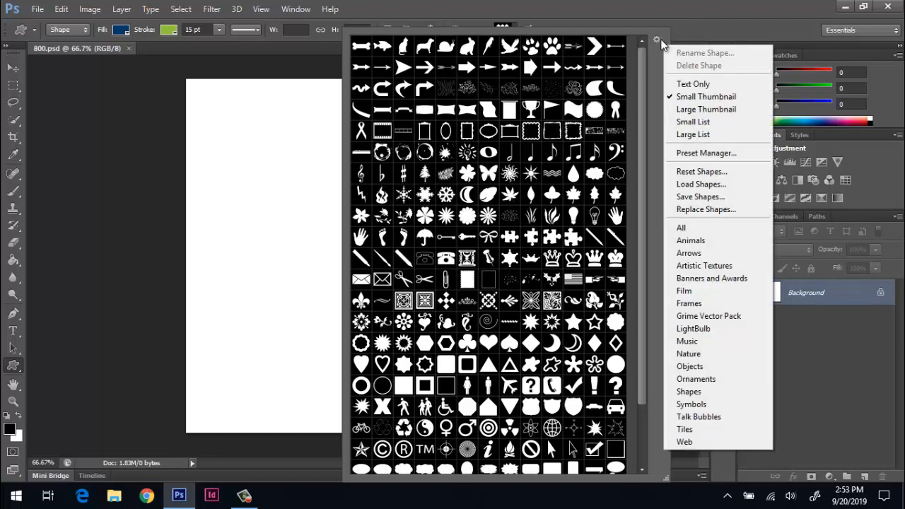
click(699, 243)
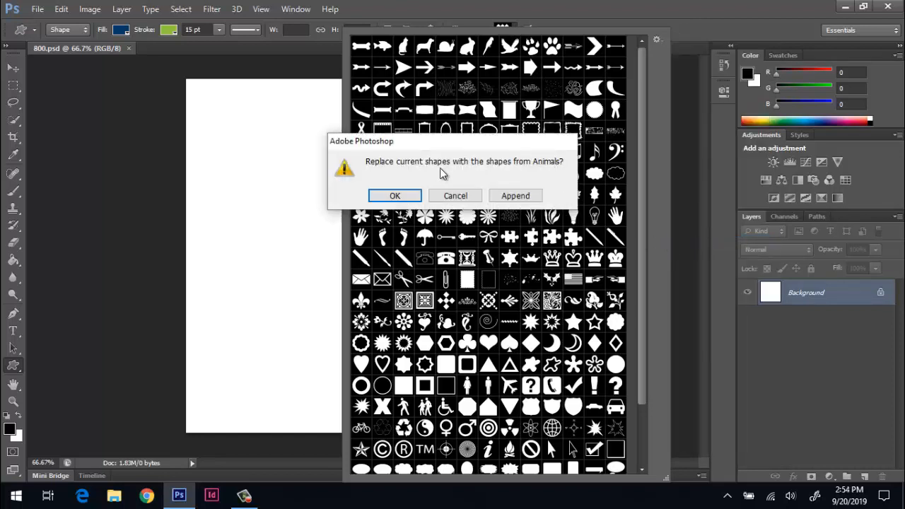
click(394, 197)
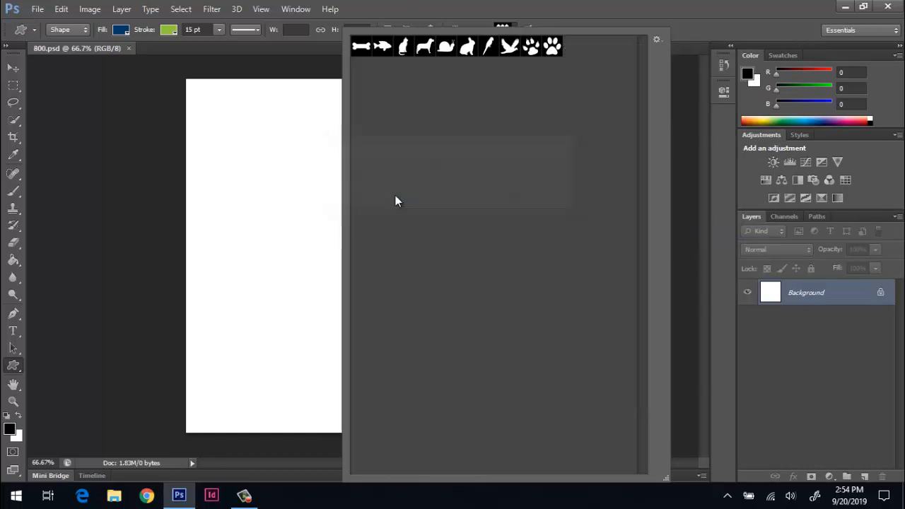
Append the Banners and Awards set to the current custom shapes
click(657, 39)
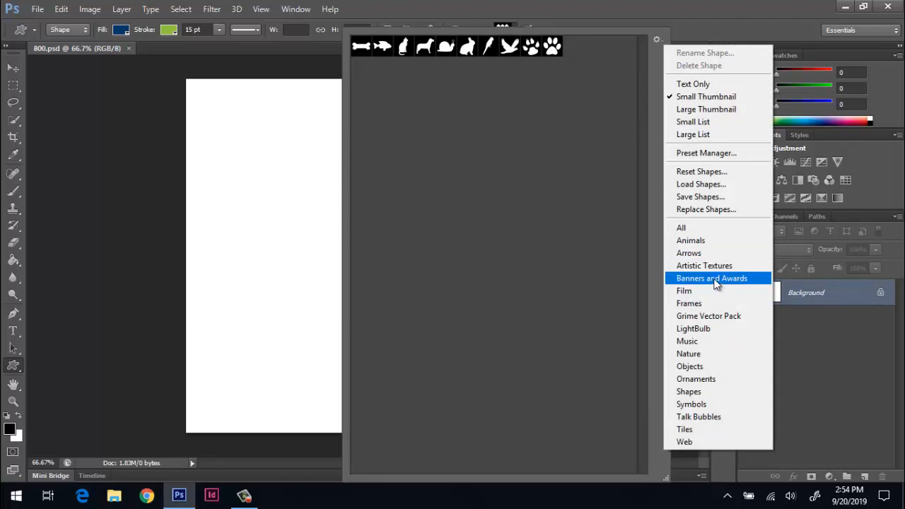
click(712, 279)
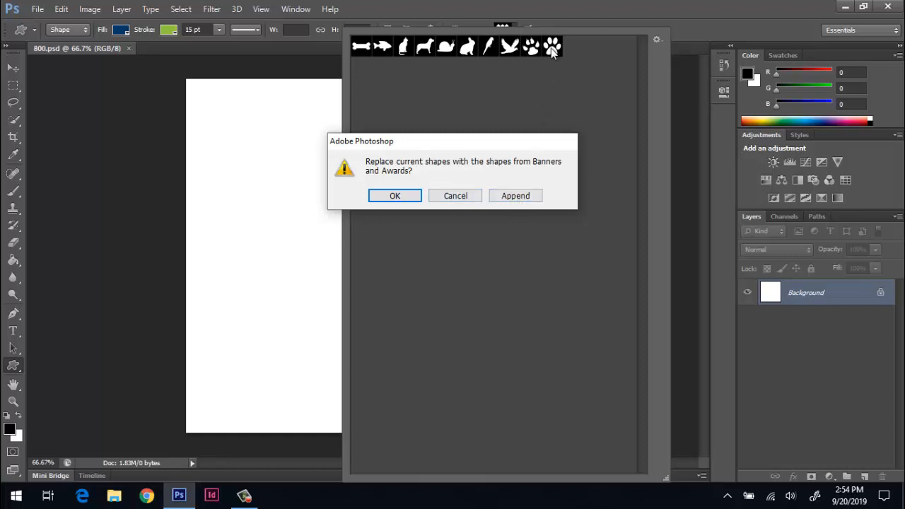
click(506, 201)
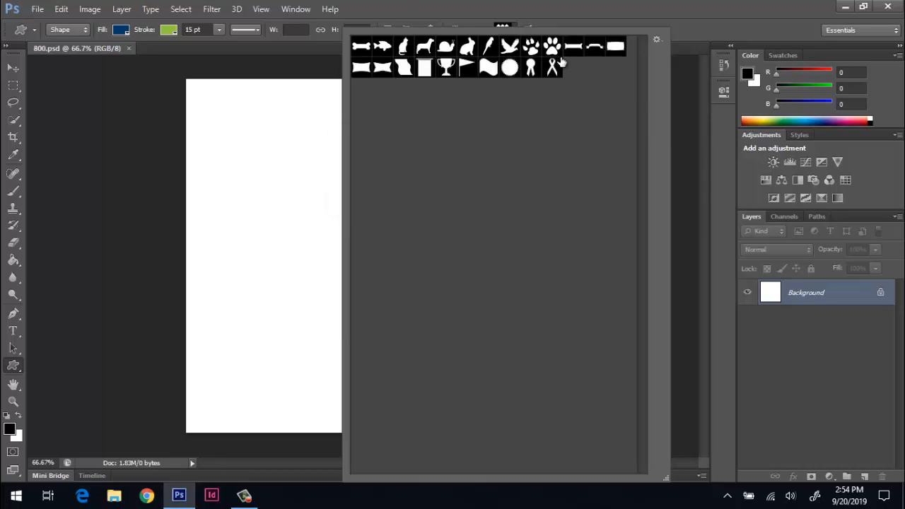
Replace the current custom shapes with the Arrows set
click(655, 40)
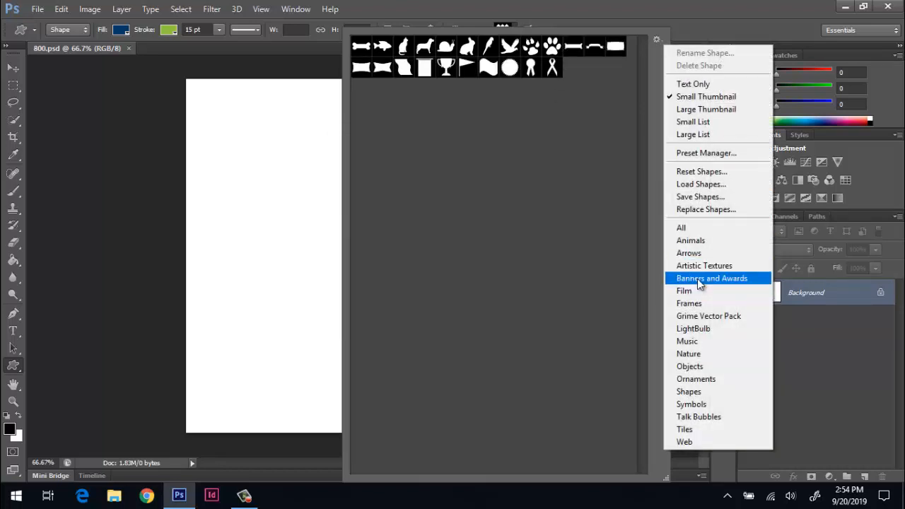
click(693, 253)
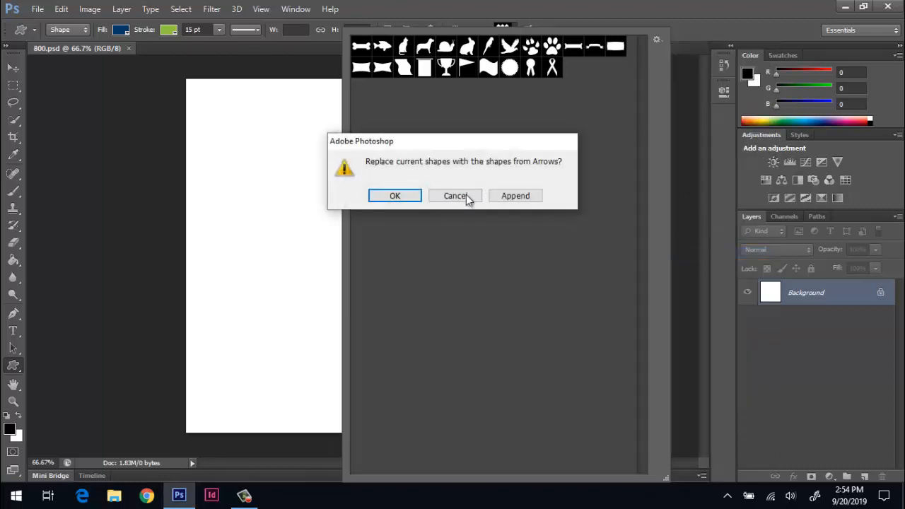
click(405, 196)
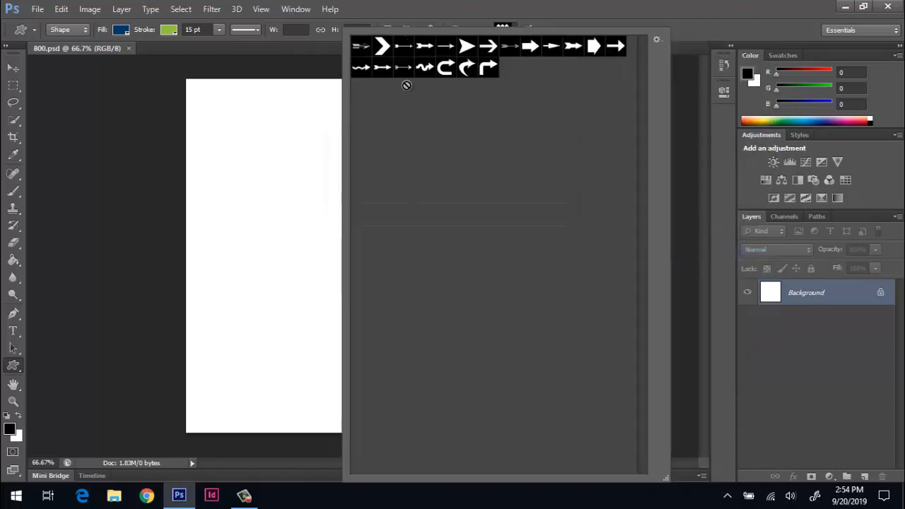
Replace the current custom shapes with the All set and look through the full collection
click(656, 39)
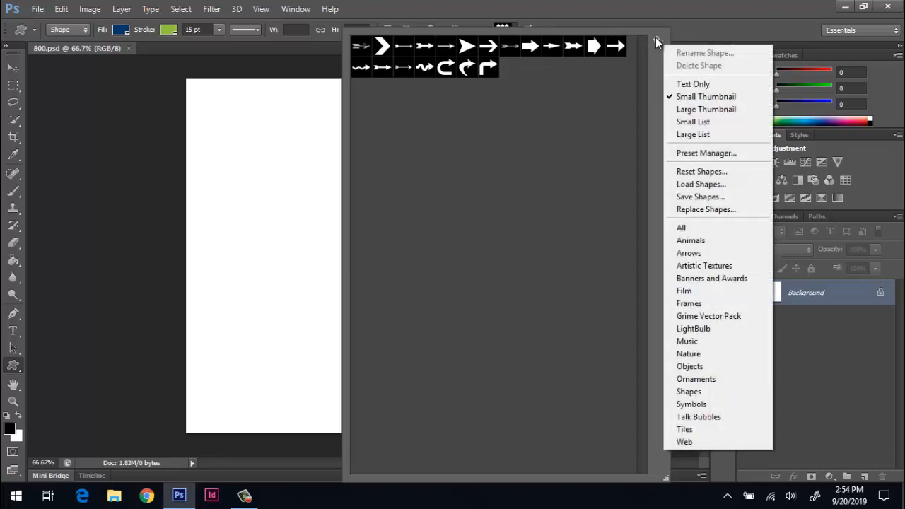
click(683, 229)
click(398, 196)
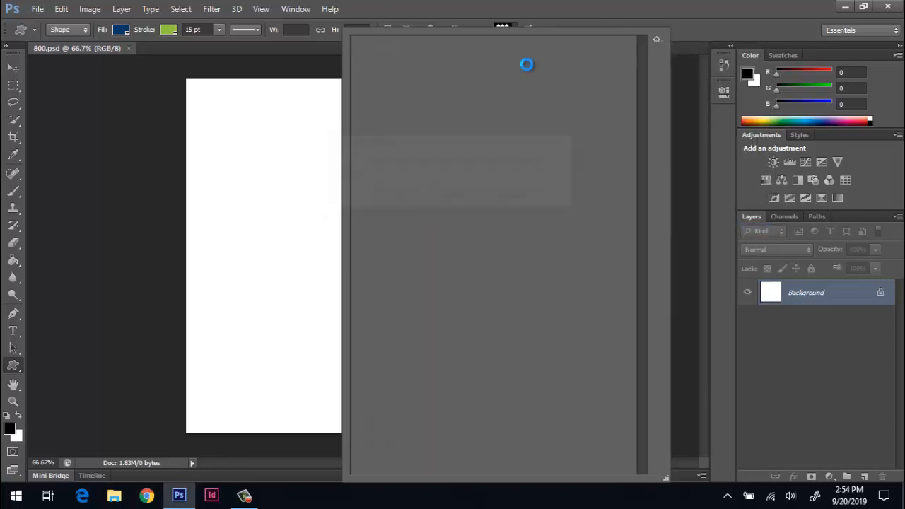
scroll(648, 330, down, 3)
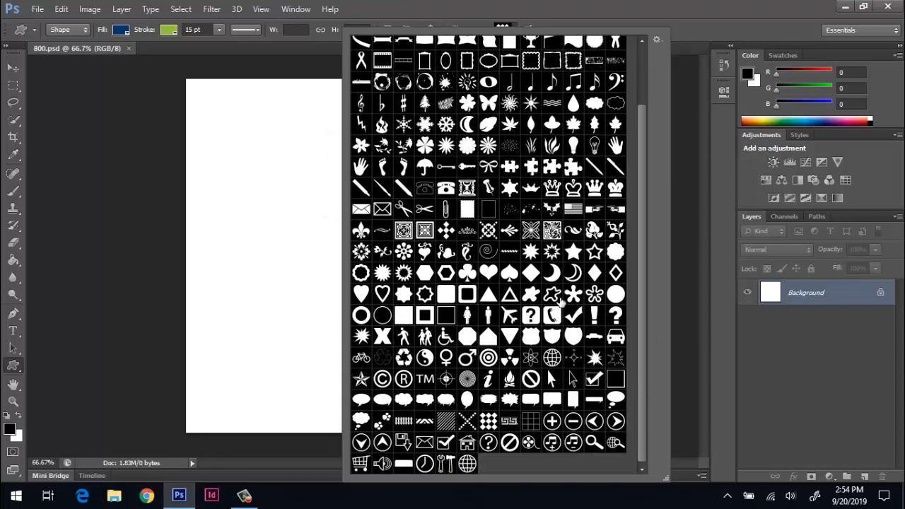
Show the custom shapes as large thumbnails, and shrink and enlarge the shape picker
click(657, 40)
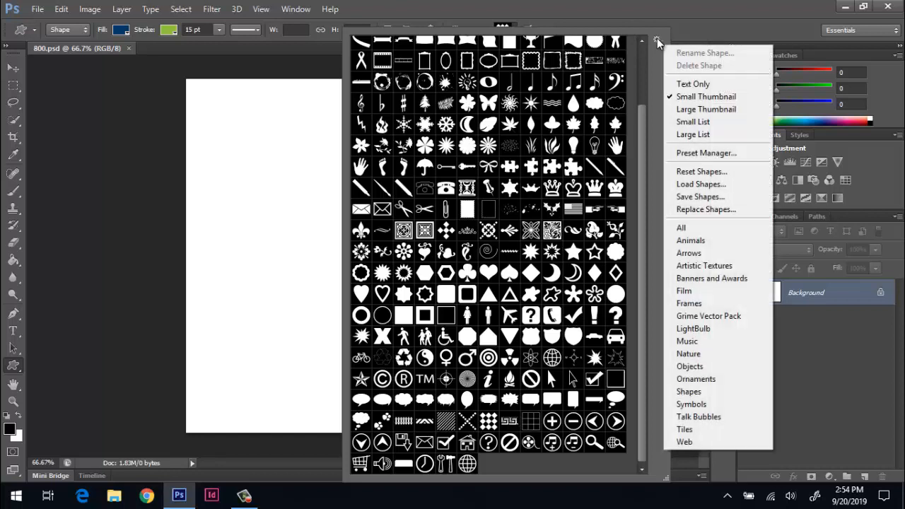
click(684, 110)
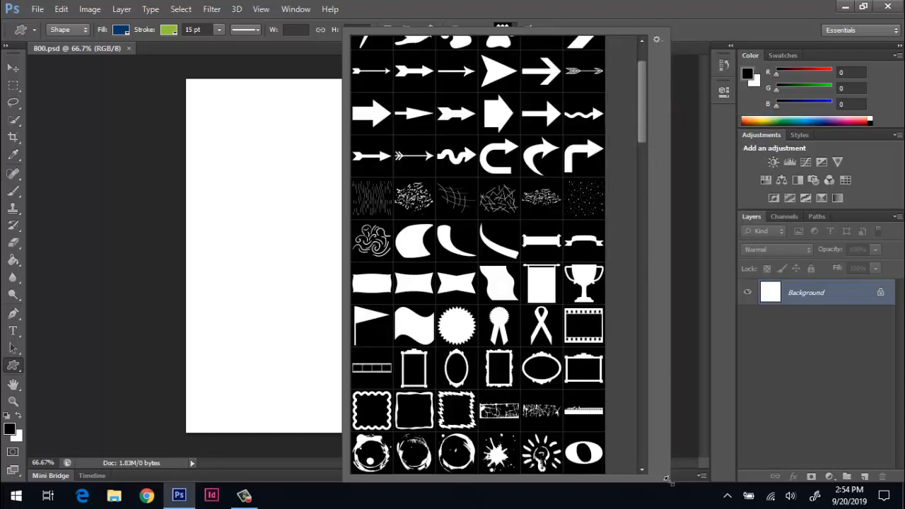
drag(666, 478, 589, 126)
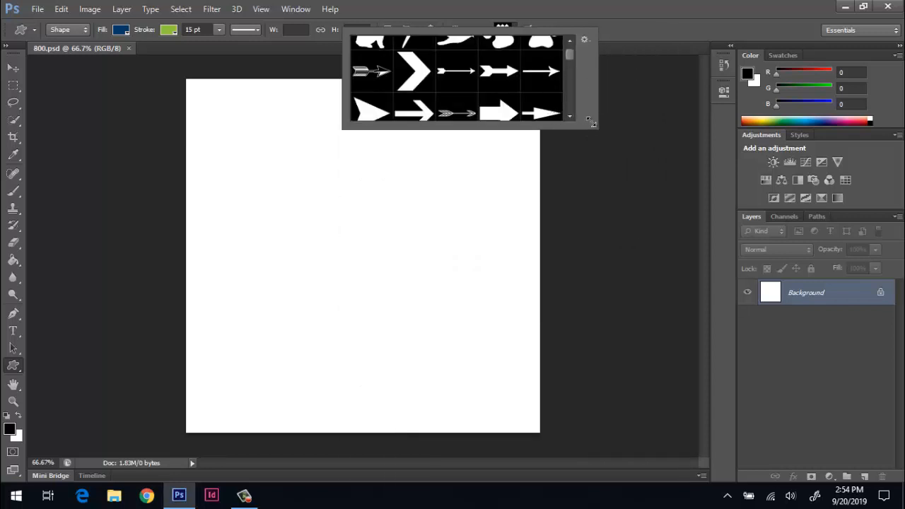
drag(590, 122, 667, 434)
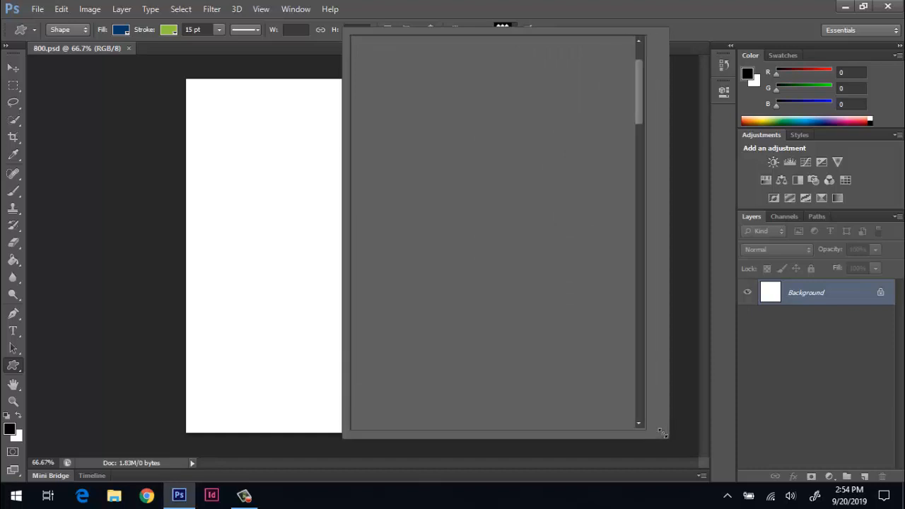
Display the custom shapes as a Small List and a Large List, and return to the Small Thumbnail view
click(655, 39)
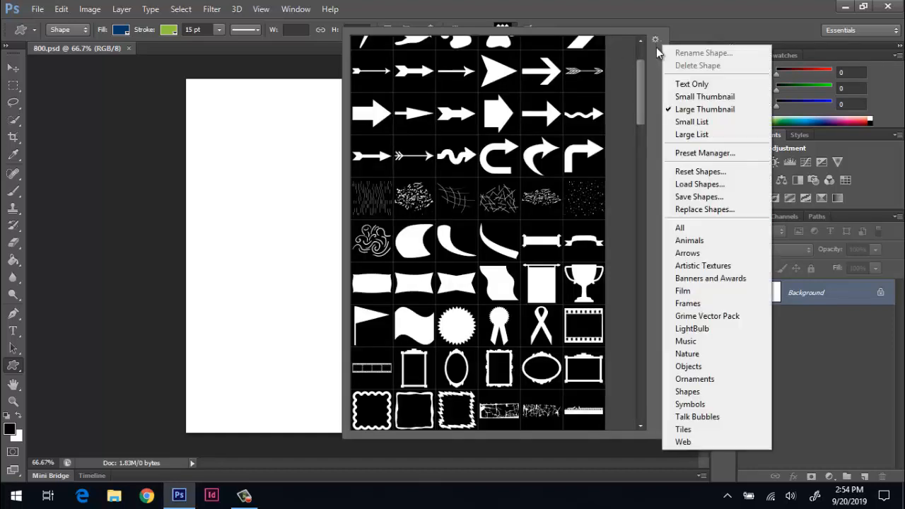
click(693, 122)
click(653, 37)
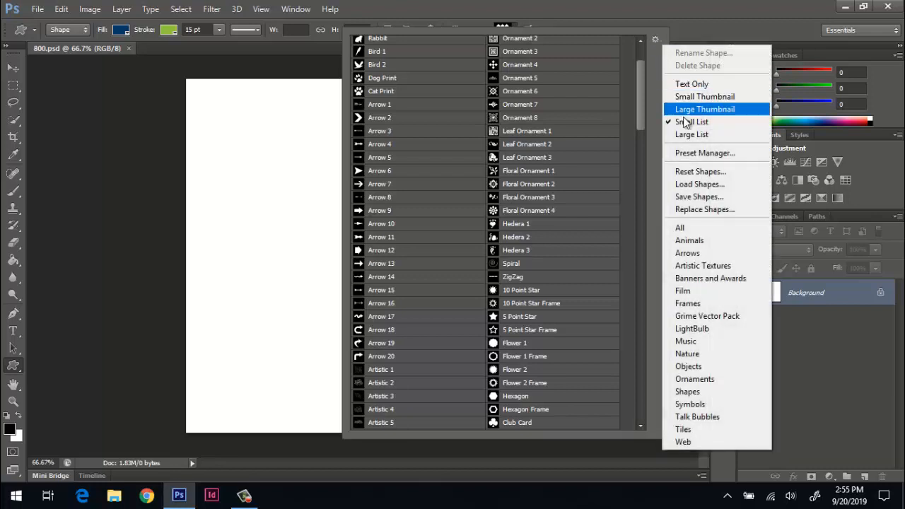
click(687, 133)
click(655, 39)
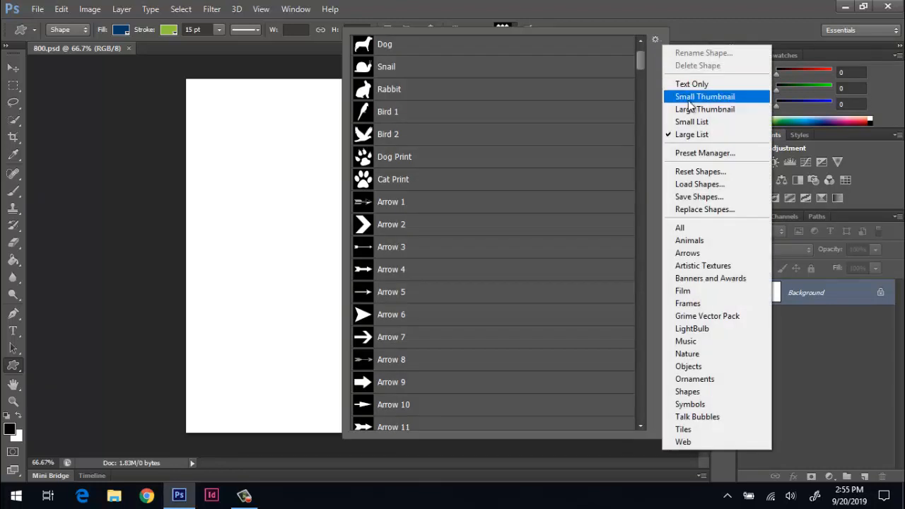
click(687, 97)
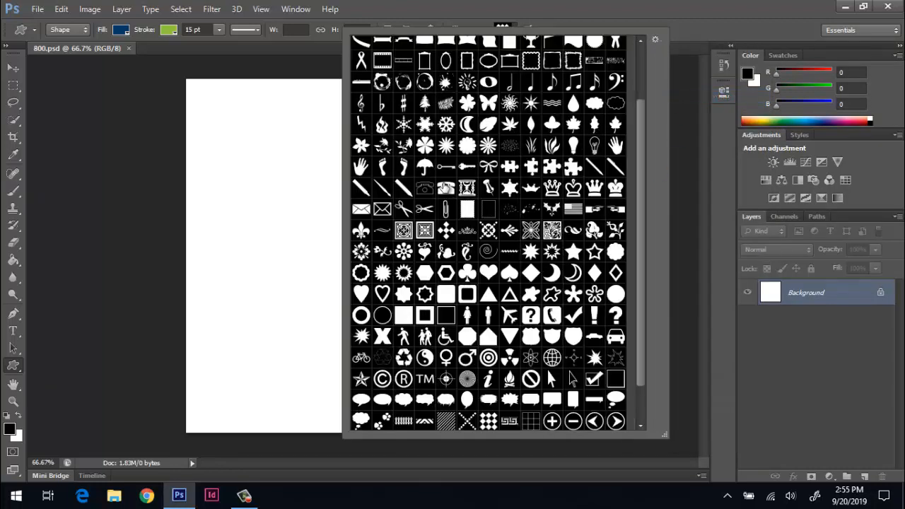
Draw the four-petal ornament with diamonds as a custom shape about 381 by 390 px and remove its fill
double_click(531, 230)
mouse_move(264, 134)
mouse_down()
mouse_move(401, 260)
mouse_move(432, 305)
mouse_up()
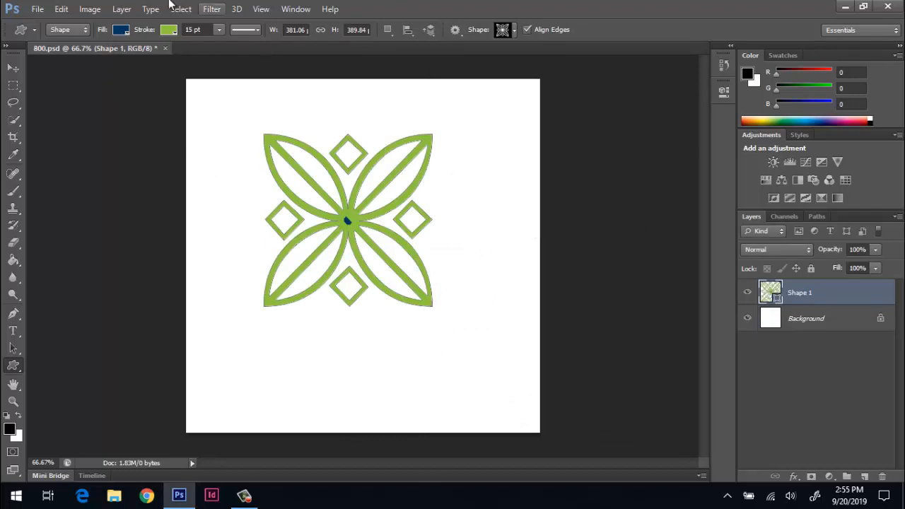
click(122, 32)
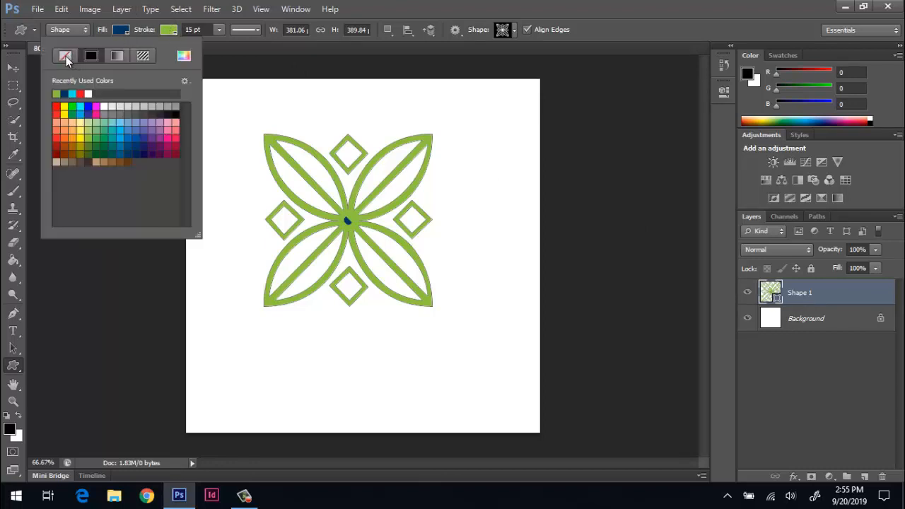
click(65, 57)
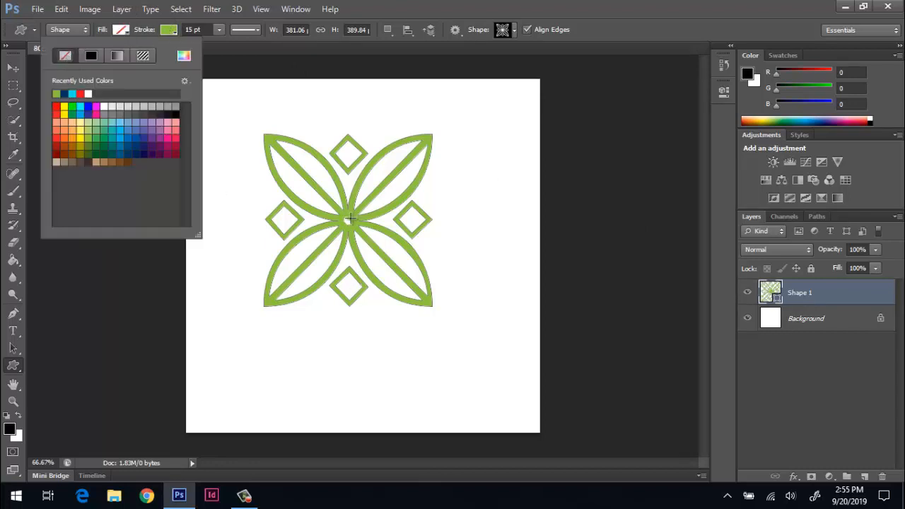
click(689, 6)
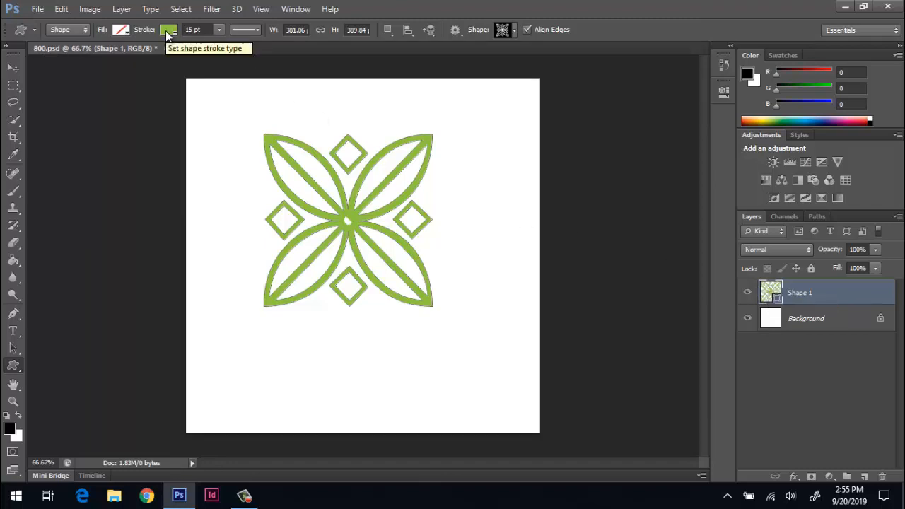
Clear the ornament from the canvas and draw a rectangle about 407 by 308 px with the Rectangle Tool
key(Delete)
right_click(14, 367)
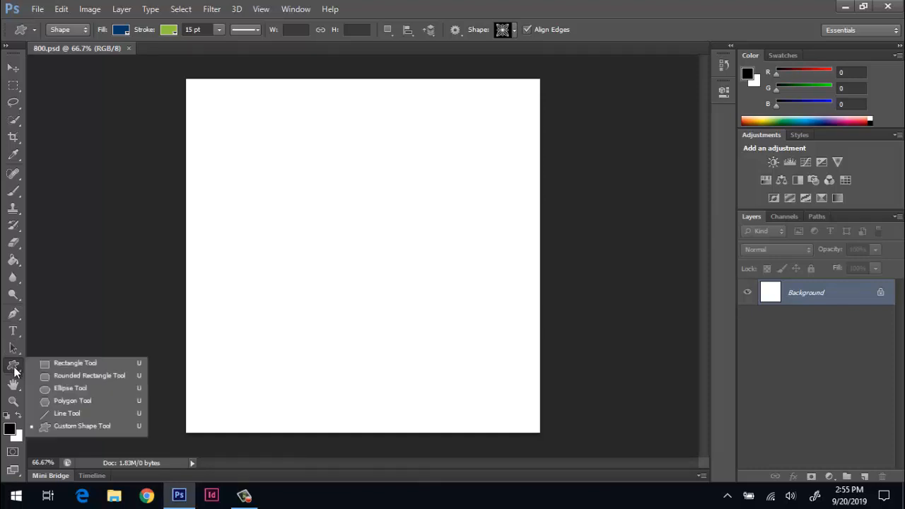
click(70, 363)
drag(248, 131, 429, 267)
Change the rectangle's fill to light grey c2c2c2 and its stroke to near-black using the colour swatches
click(120, 31)
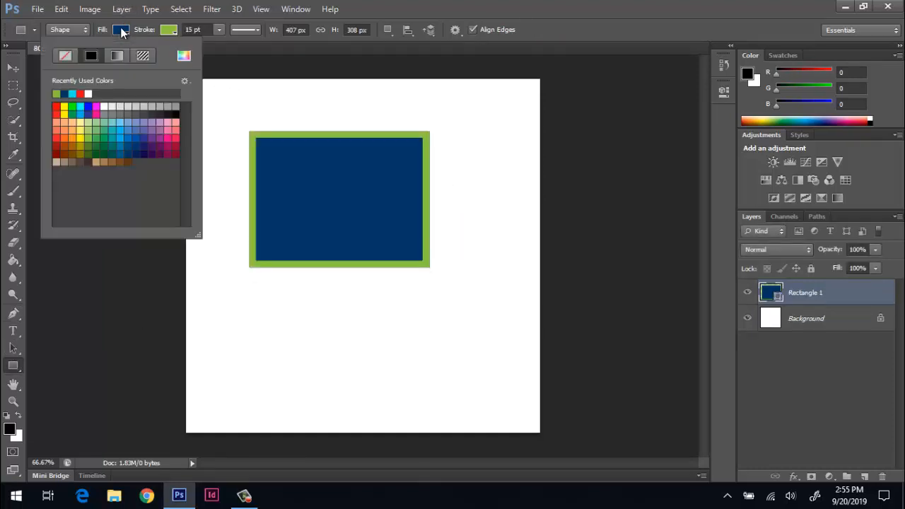
click(143, 106)
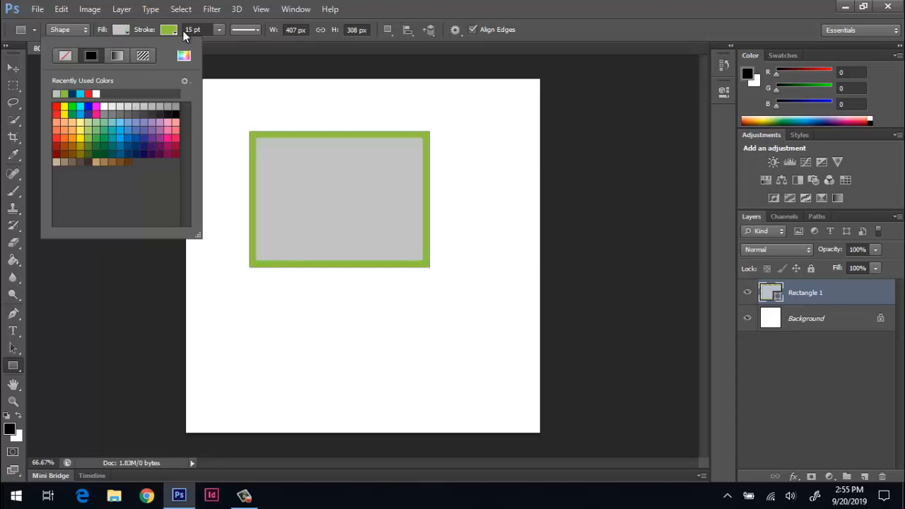
click(169, 31)
click(170, 30)
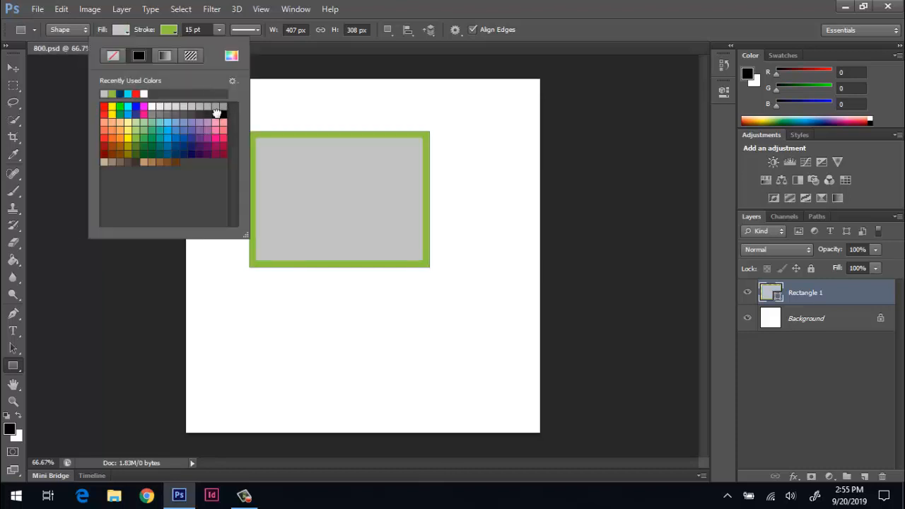
click(216, 113)
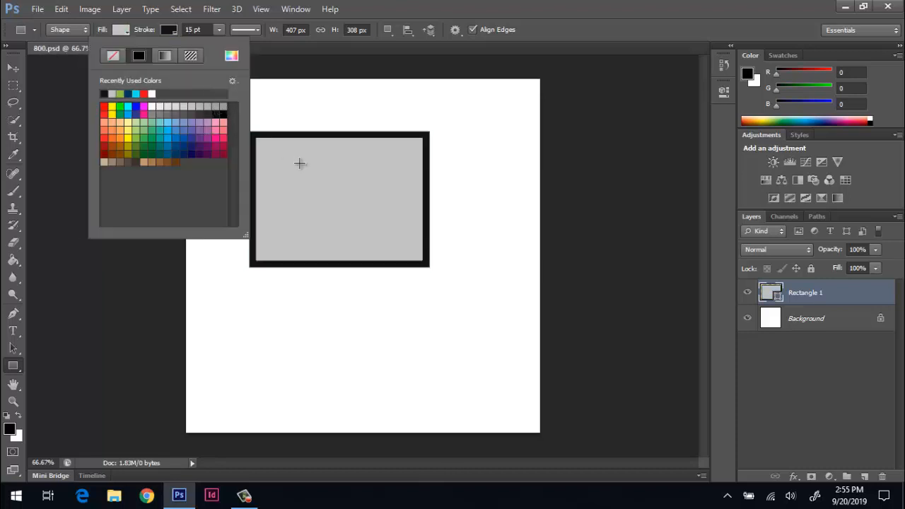
Recolour the rectangle's fill to bright green 7bec28 through its shape layer's colour picker
double_click(774, 297)
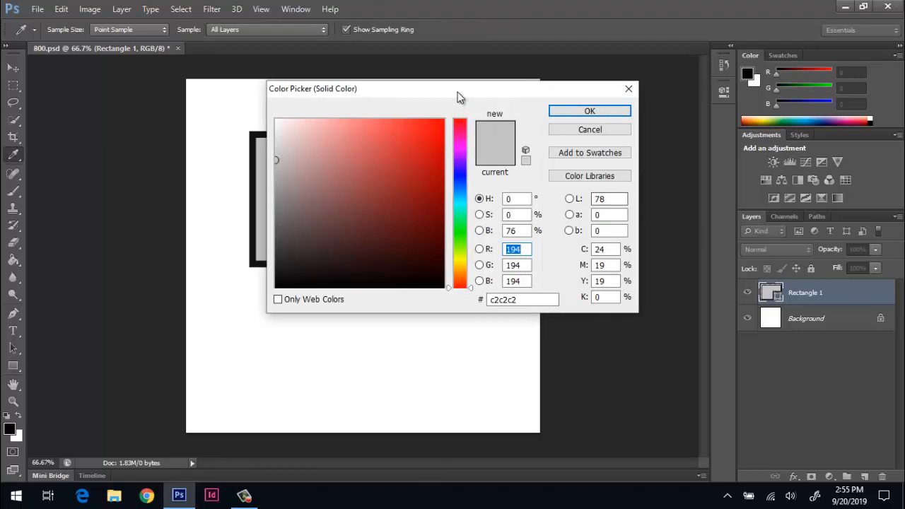
drag(515, 126, 573, 160)
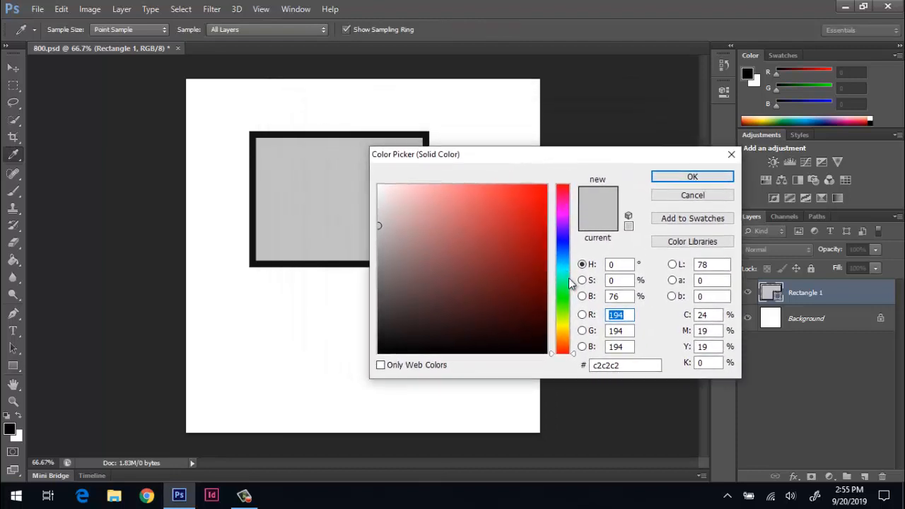
click(562, 313)
click(517, 196)
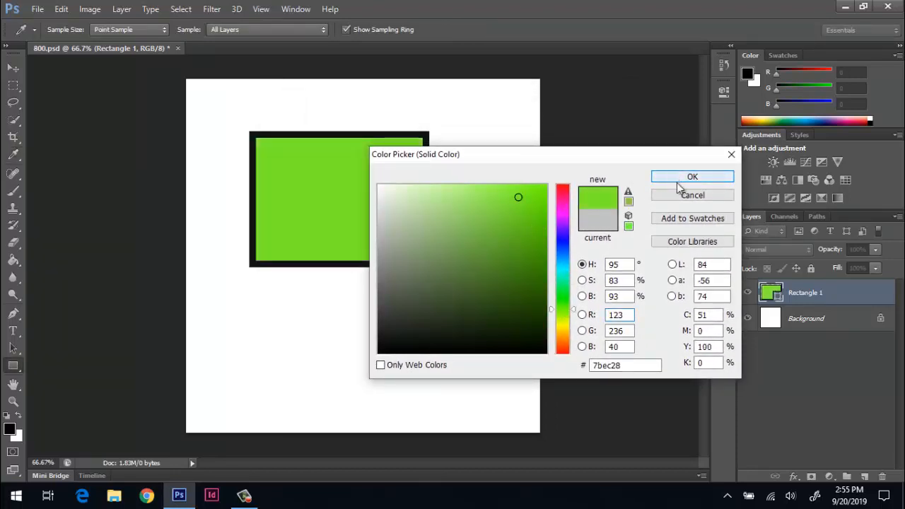
click(679, 177)
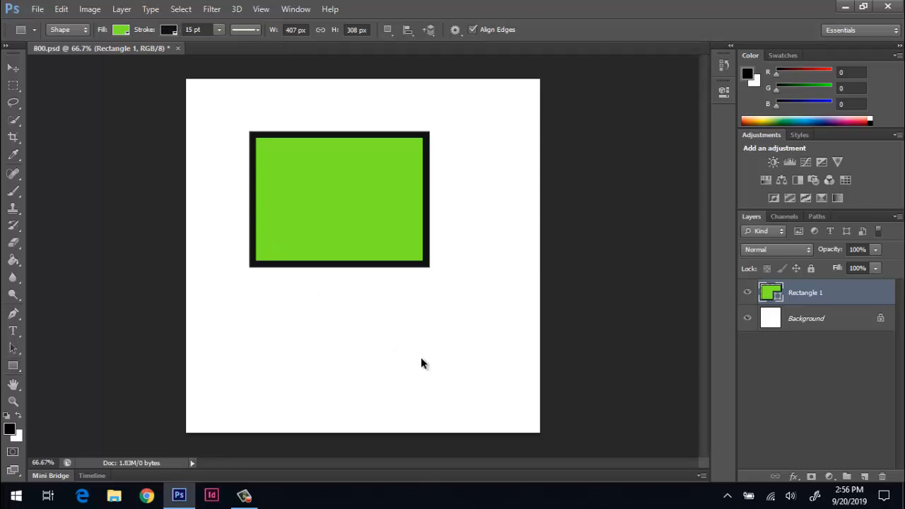
Rotate the green rectangle about 48 degrees clockwise with Free Transform and apply the rotation
key(ctrl+t)
drag(442, 132, 483, 236)
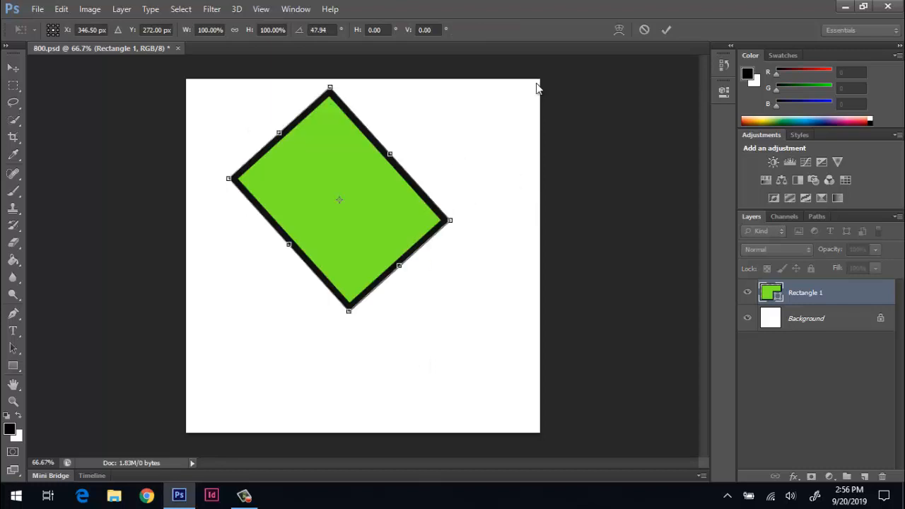
key(Return)
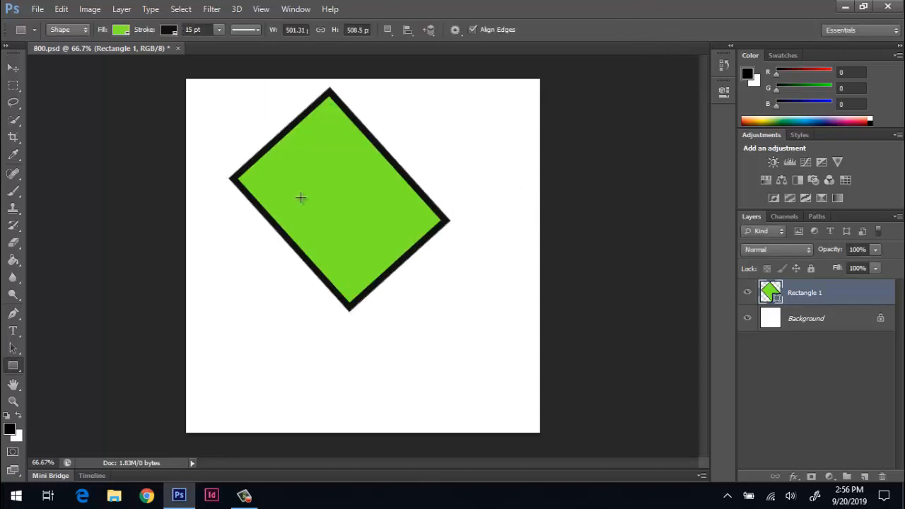
Try to enlarge the rotated rectangle to about 124% width and 136% height with Free Transform, and cancel the transformation
key(ctrl+t)
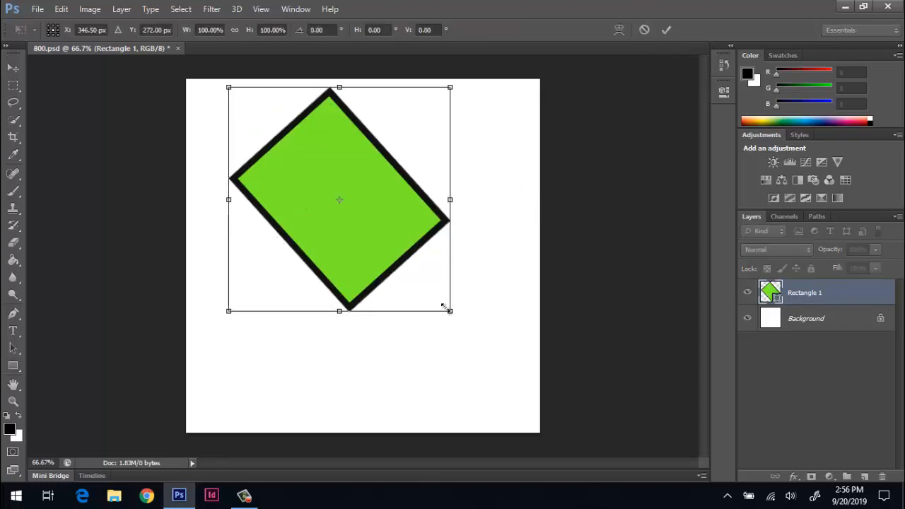
drag(444, 307, 504, 391)
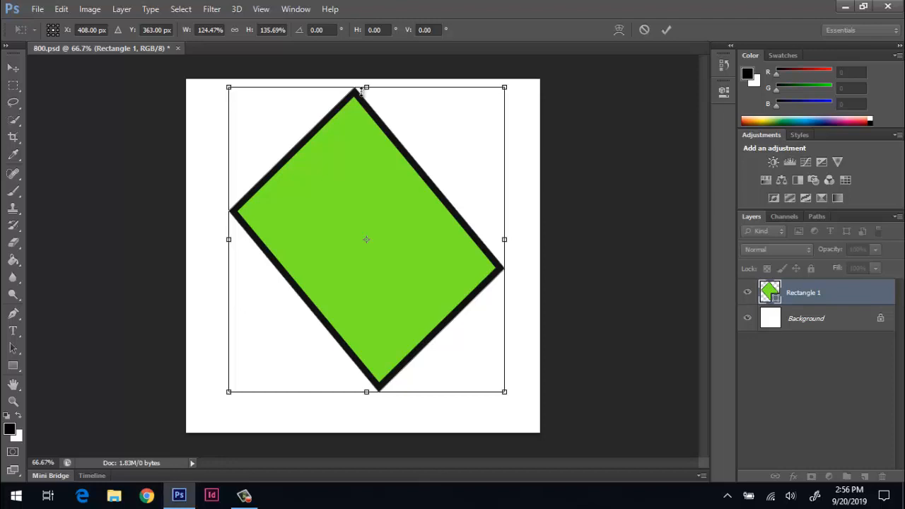
click(13, 366)
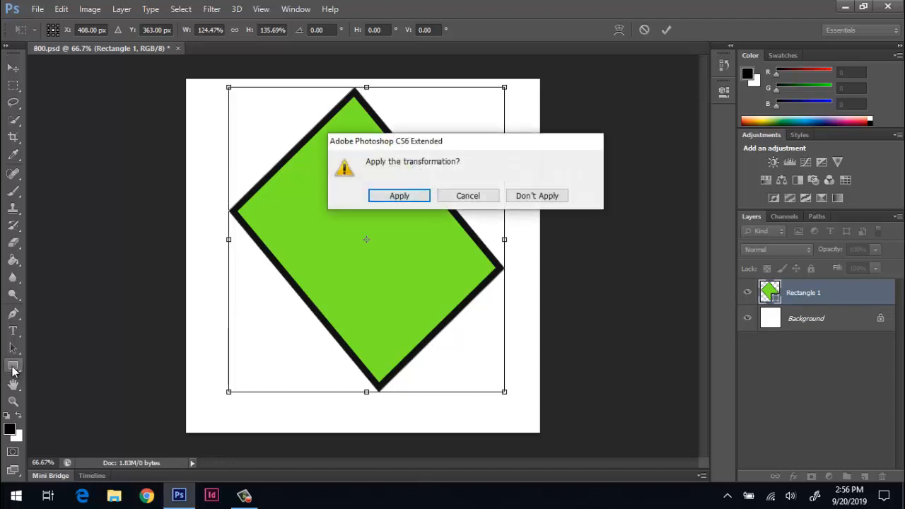
click(488, 197)
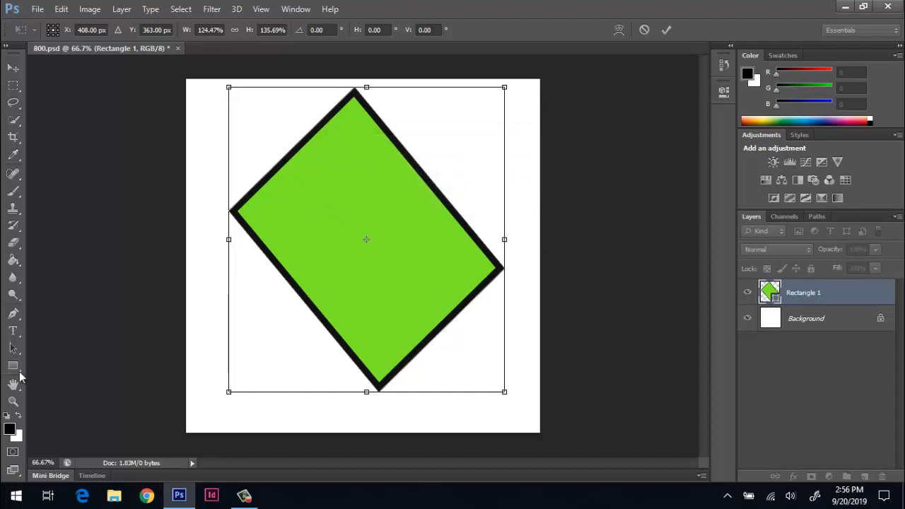
key(Escape)
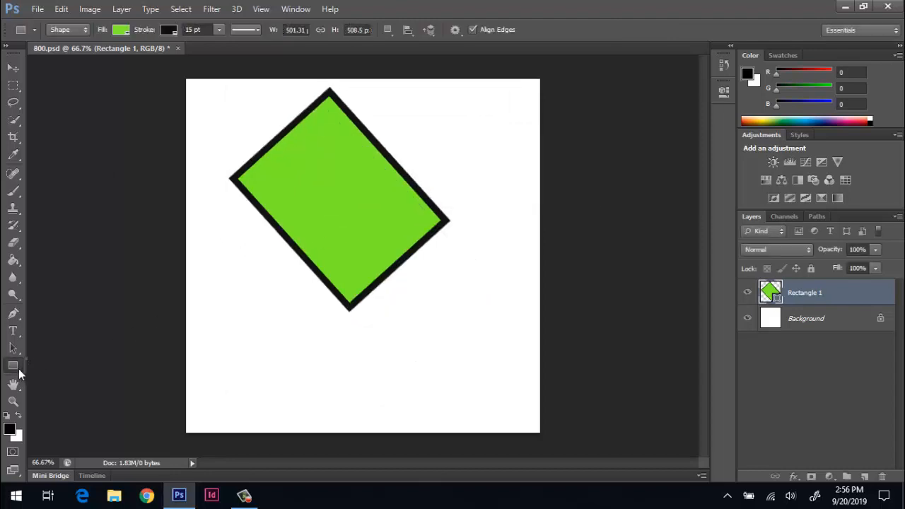
Bring up the choice of shape tools
right_click(19, 373)
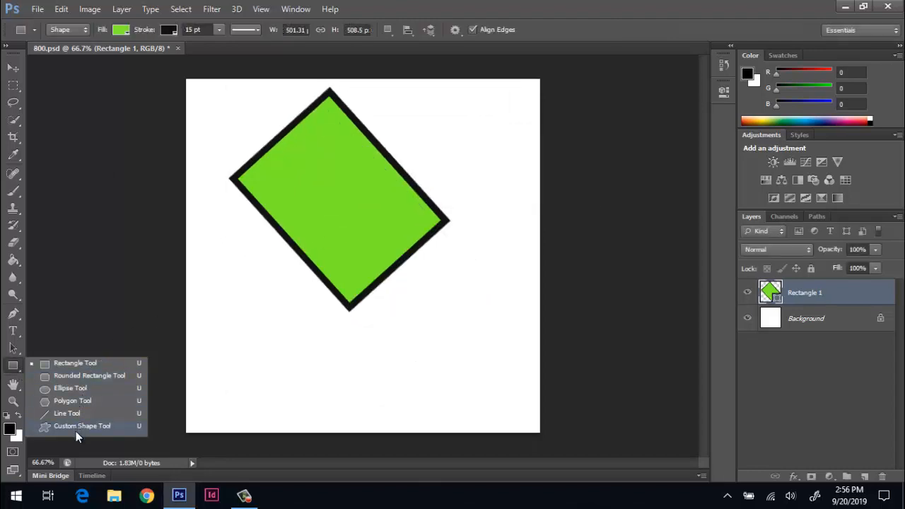